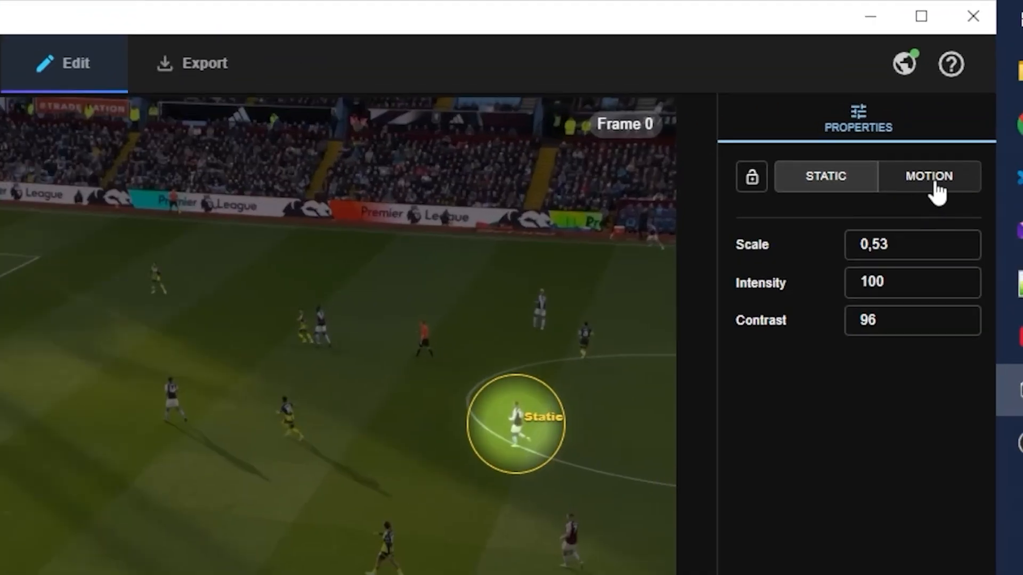
Make the spotlight a motion element and auto-track the highlighted player from 0.00s to 3.00s, with the target box fitted tightly around him
left_click(933, 184)
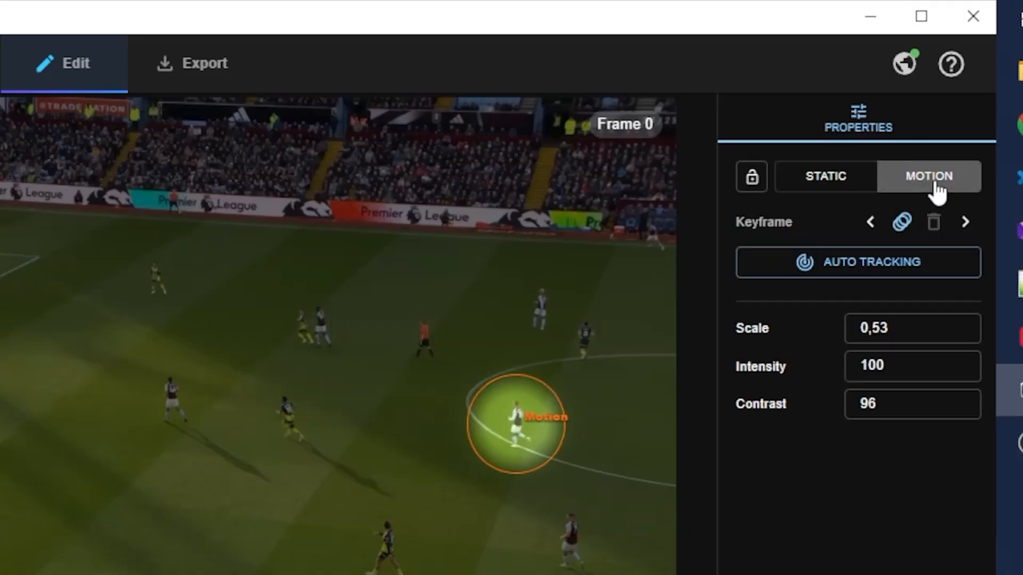
left_click(893, 261)
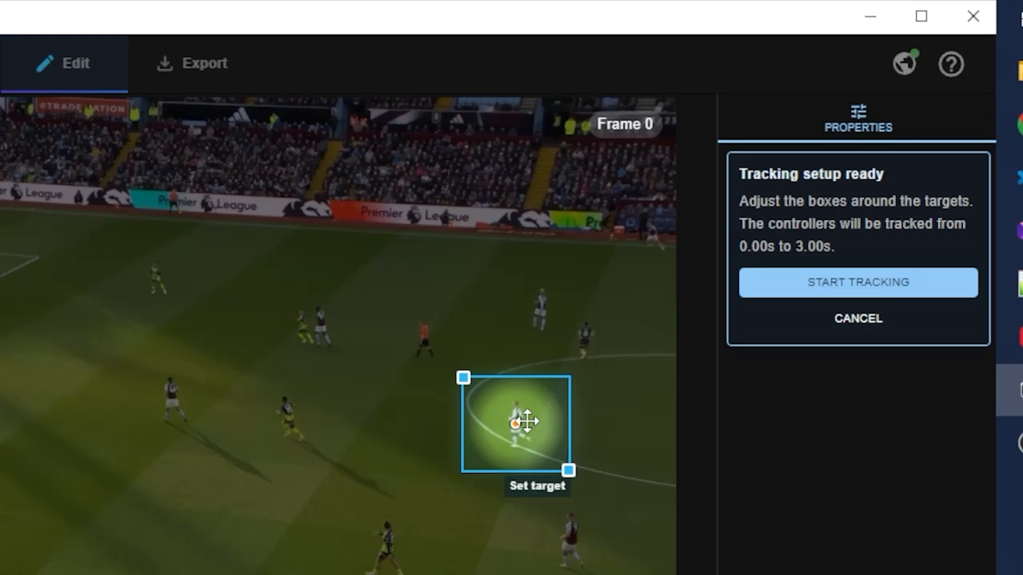
left_click_drag(464, 377, 503, 395)
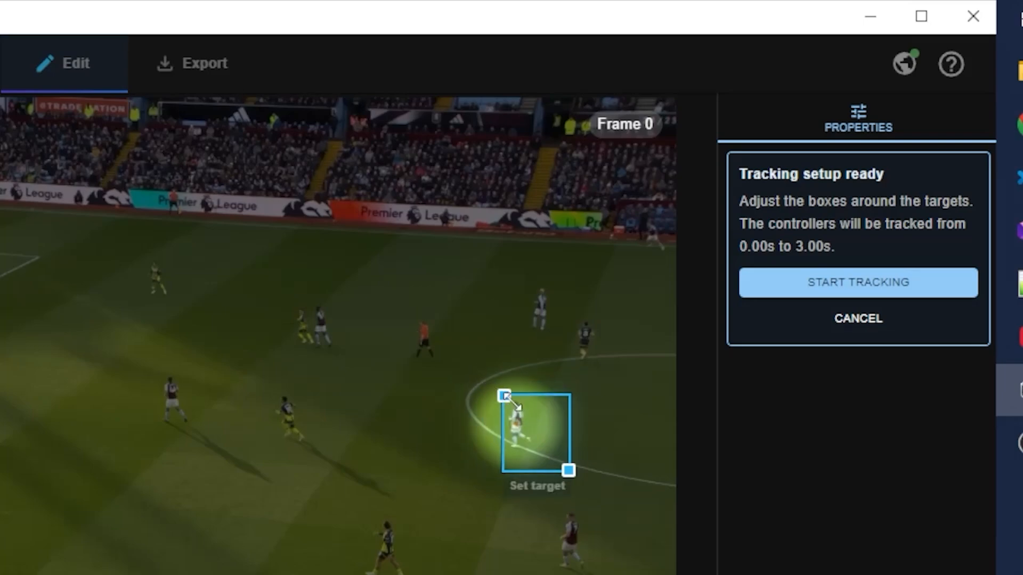
left_click_drag(577, 479, 536, 453)
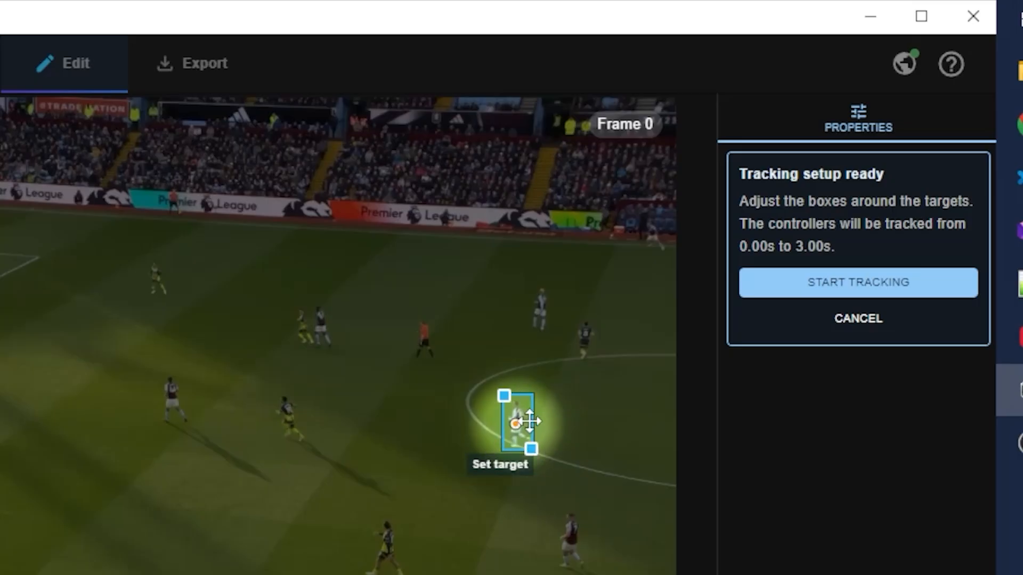
left_click(877, 285)
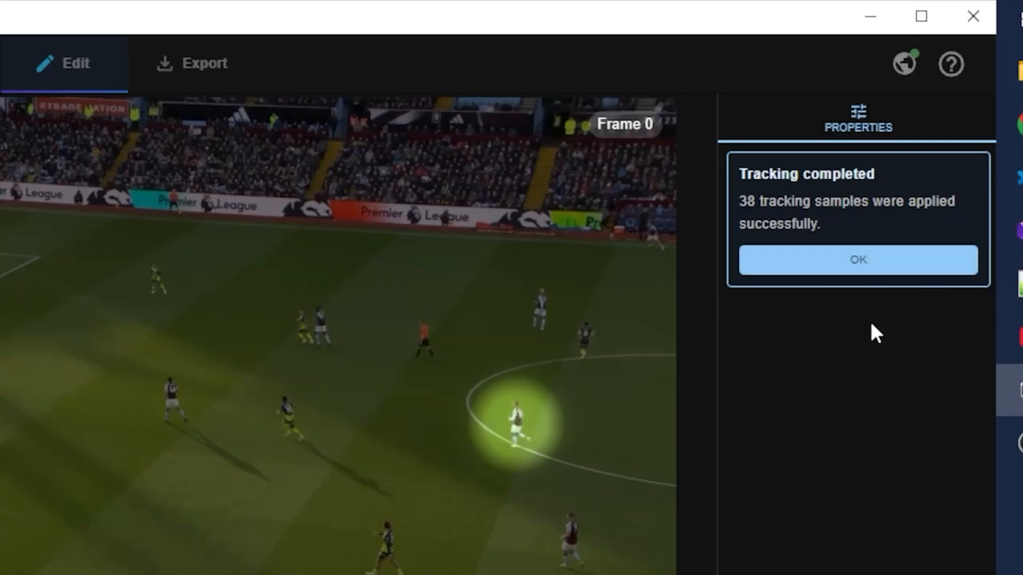
left_click(843, 274)
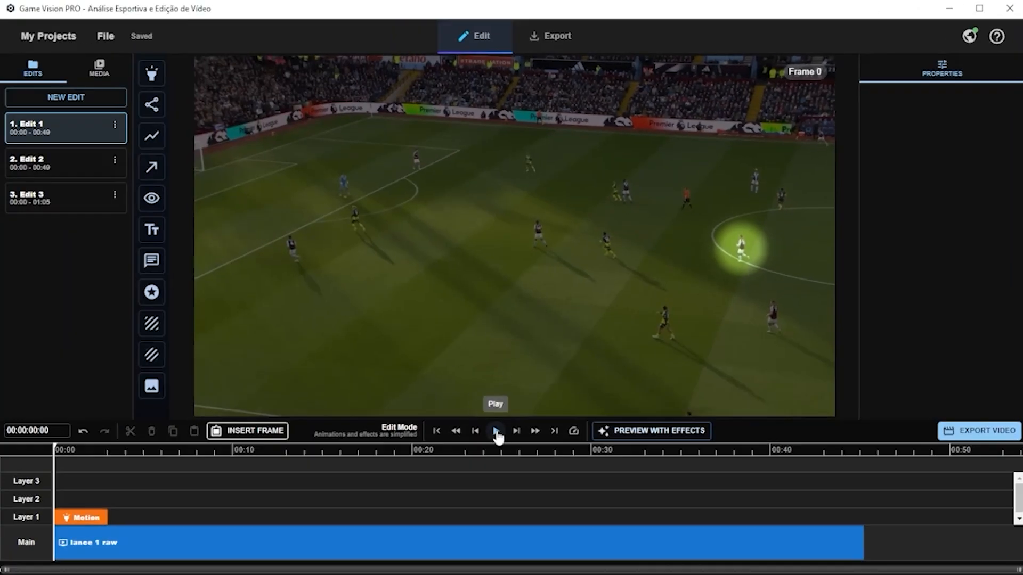
Play back the tracked spotlight, then extend its Layer 1 clip to end at about 5 seconds
left_click(496, 433)
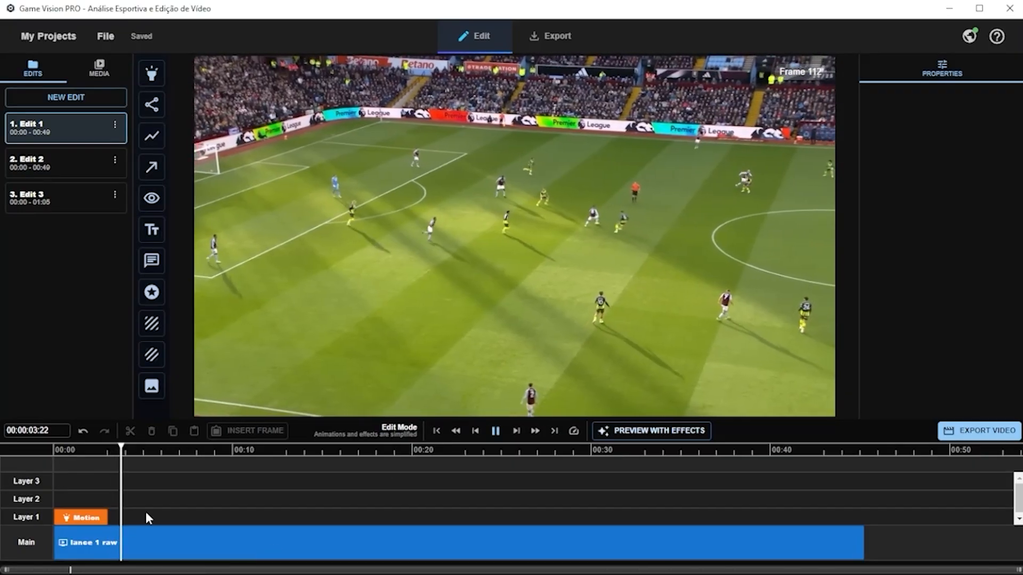
left_click(492, 433)
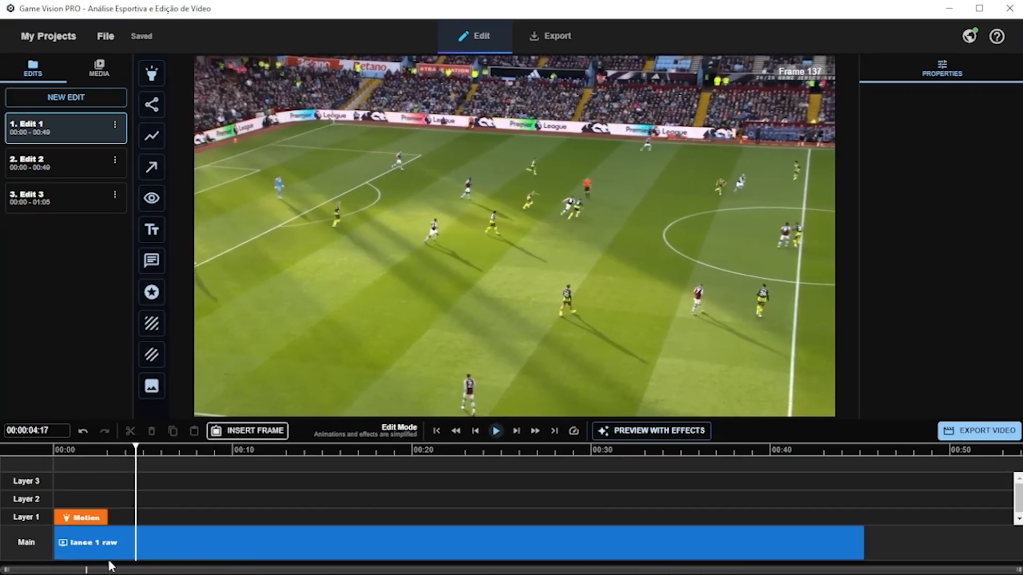
left_click(100, 519)
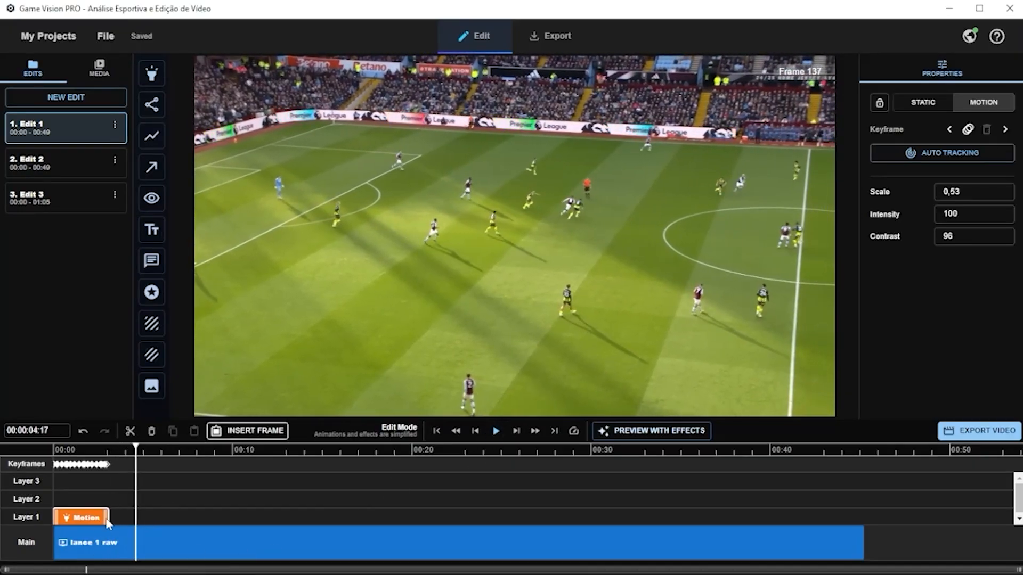
left_click_drag(107, 517, 142, 524)
left_click(118, 514)
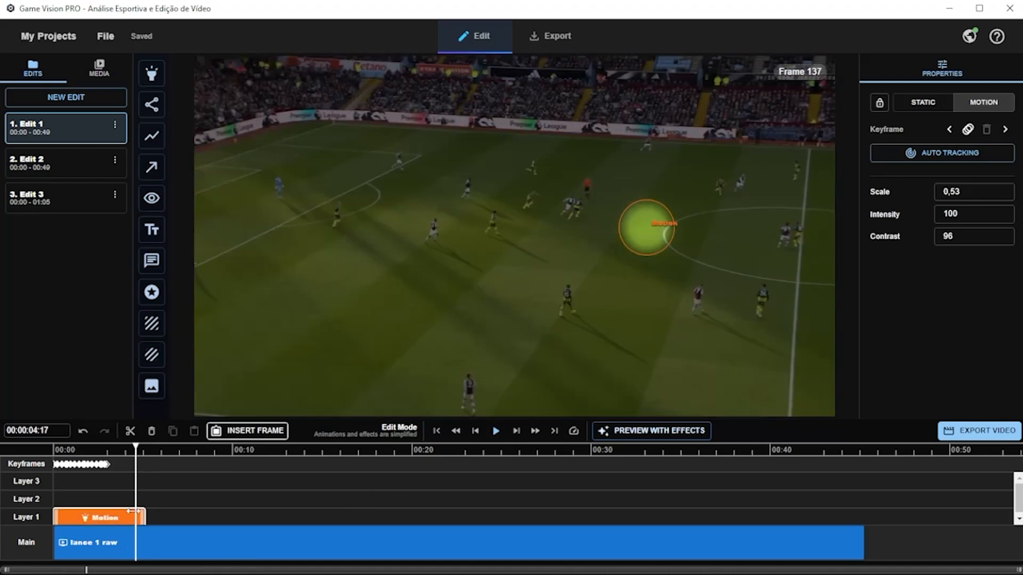
Auto-track the spotlight onward from its last keyframes, from 2.92s to 5.07s, and play back the result
left_click(108, 465)
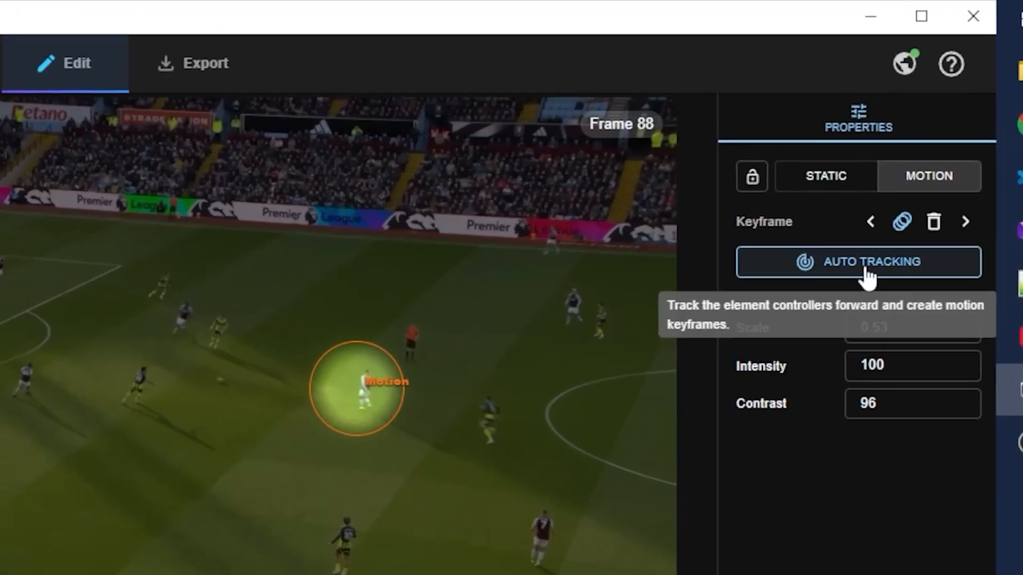
left_click(947, 159)
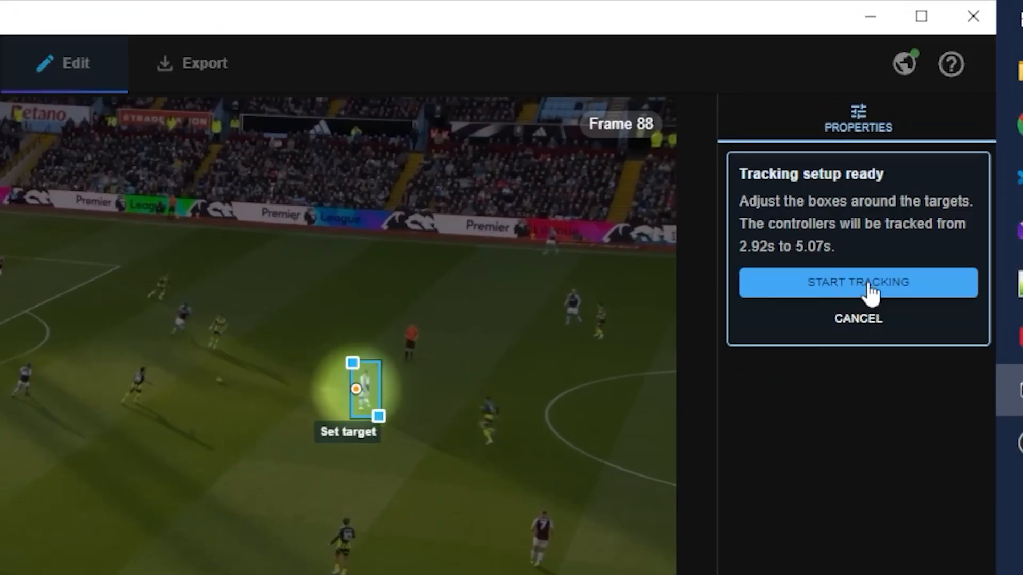
left_click(865, 291)
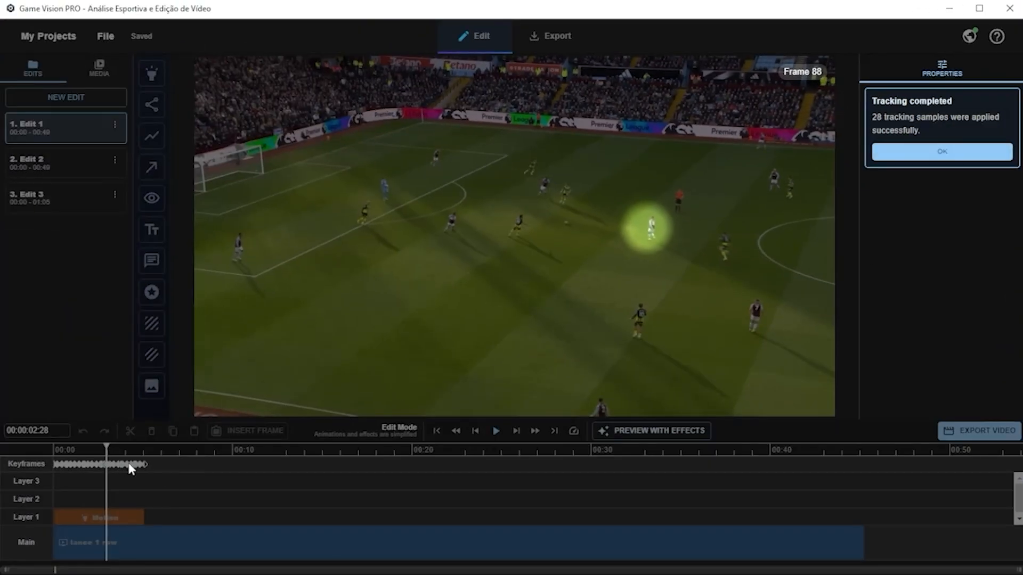
left_click(937, 153)
left_click(548, 370)
left_click(497, 432)
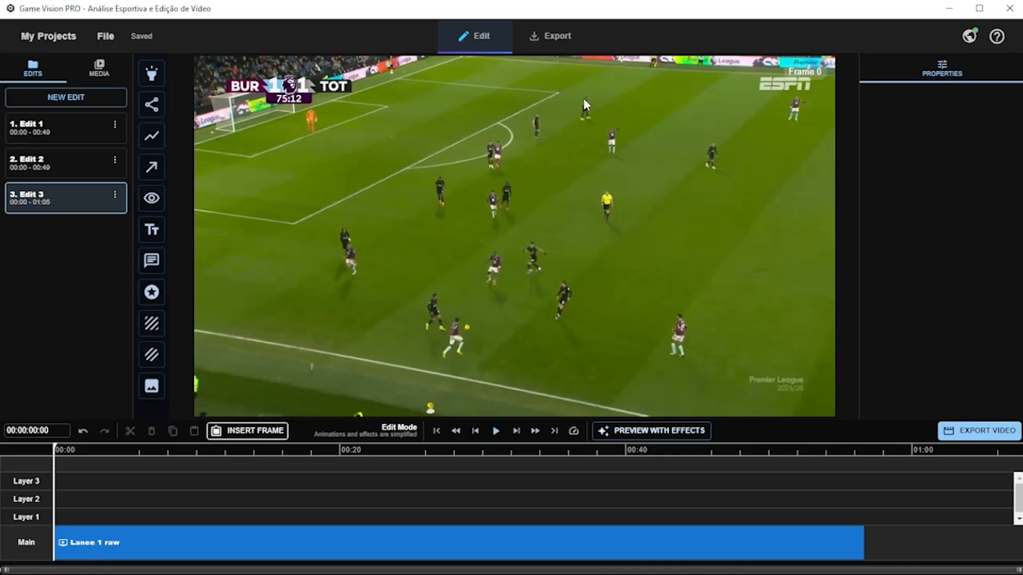
Add a five-point connected marker to Edit 3 and place its rings under the five dark-shirted players of the defensive line
left_click(153, 106)
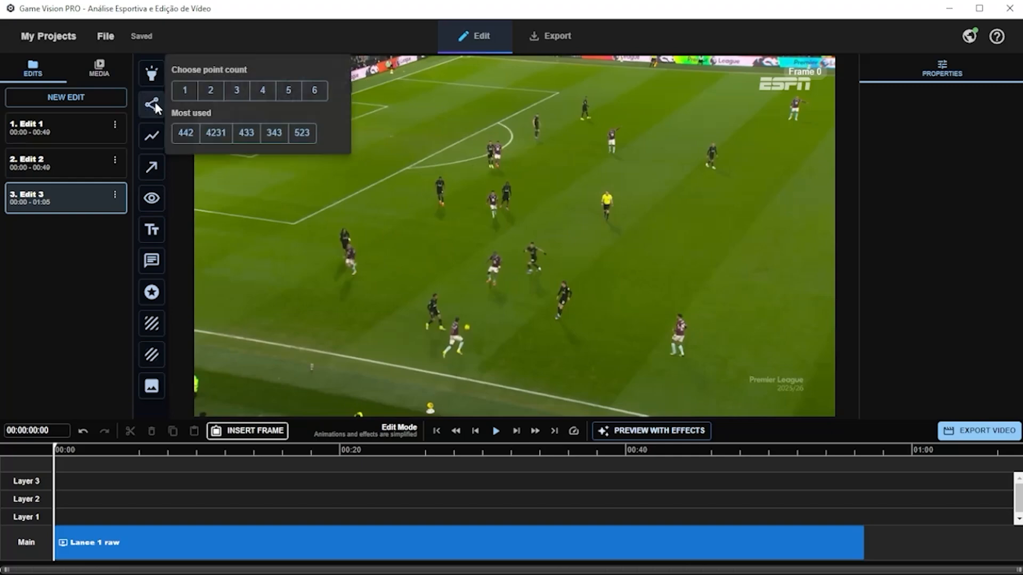
left_click(289, 91)
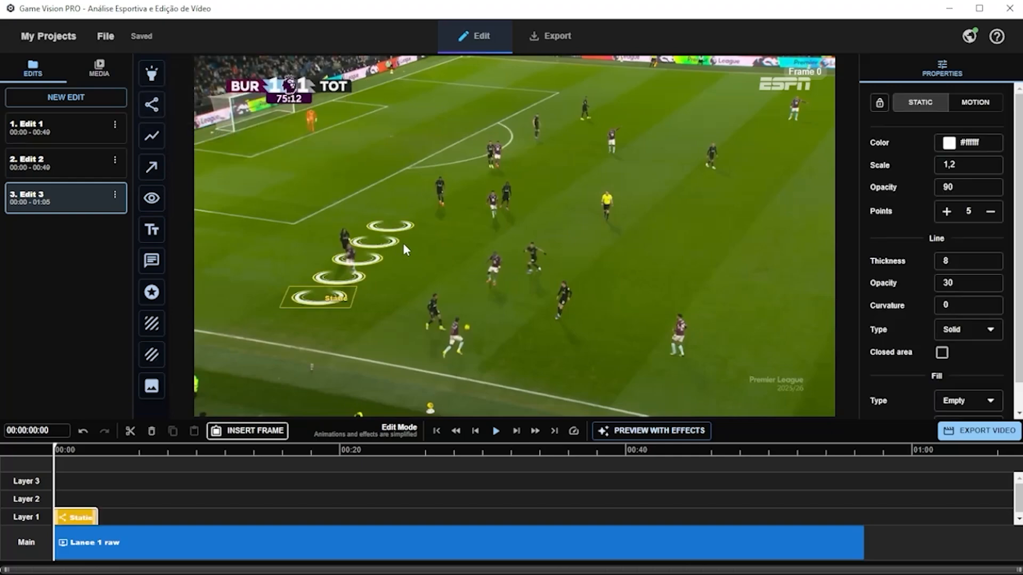
left_click_drag(391, 226, 585, 119)
left_click_drag(375, 244, 536, 141)
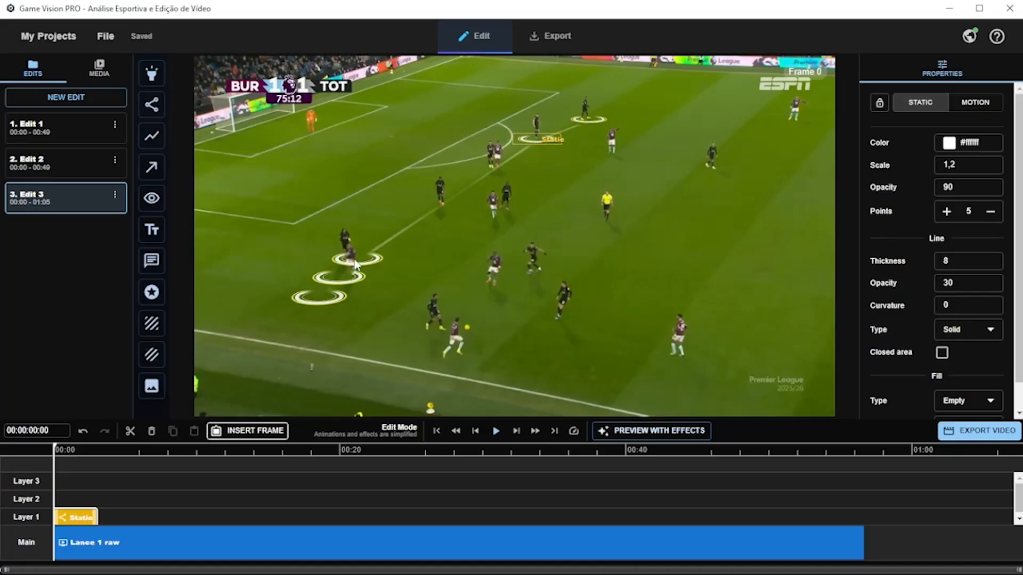
left_click_drag(356, 264, 490, 174)
left_click_drag(338, 278, 441, 209)
left_click_drag(319, 298, 345, 271)
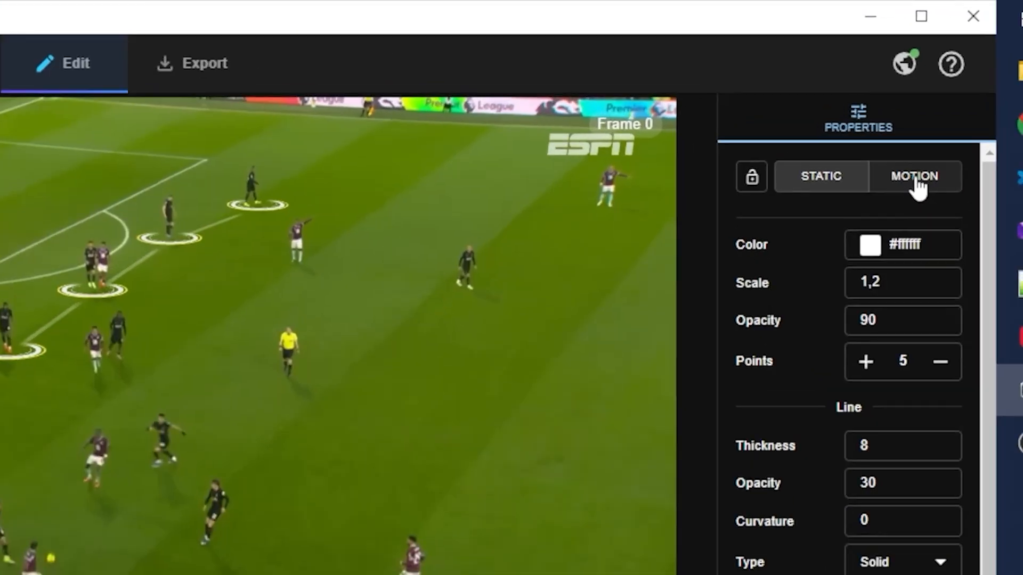
Switch the five-point marker to motion, open auto tracking and fit the target boxes closely around the five defenders
left_click(918, 187)
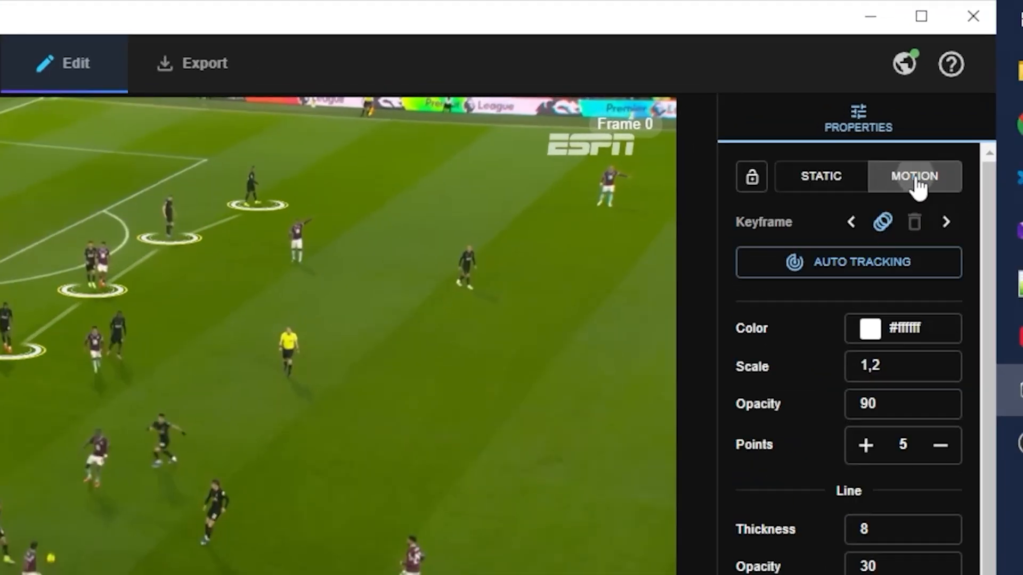
left_click(866, 272)
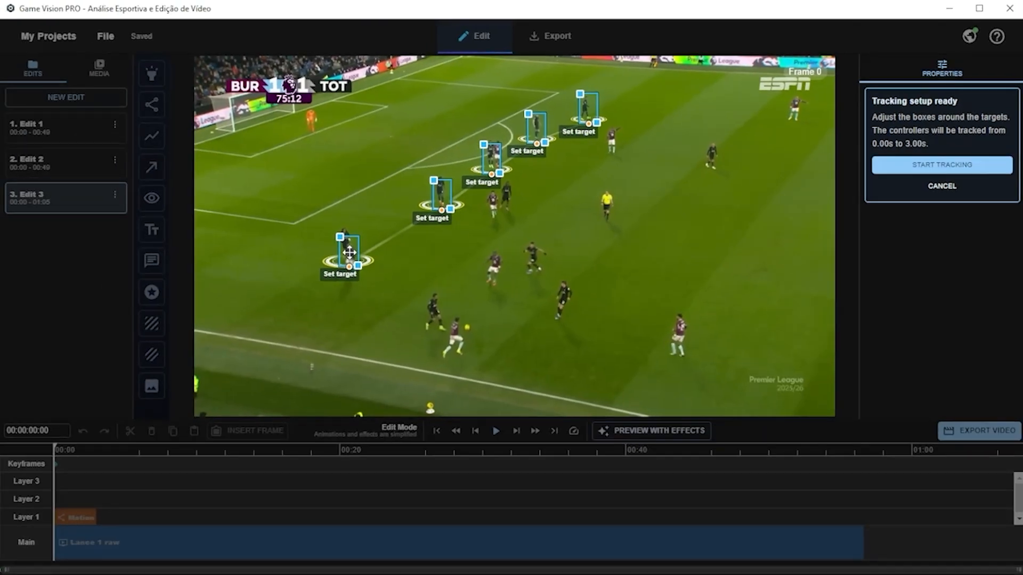
mouse_move(346, 252)
left_mouse_down()
mouse_move(344, 242)
mouse_move(358, 261)
mouse_move(338, 228)
mouse_move(351, 254)
left_mouse_up()
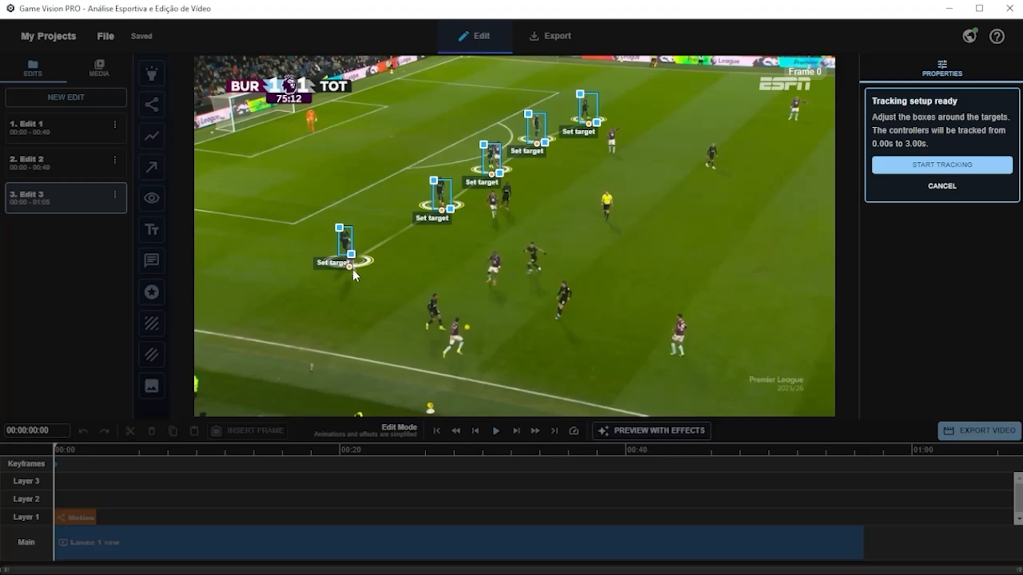
left_click_drag(443, 189, 447, 205)
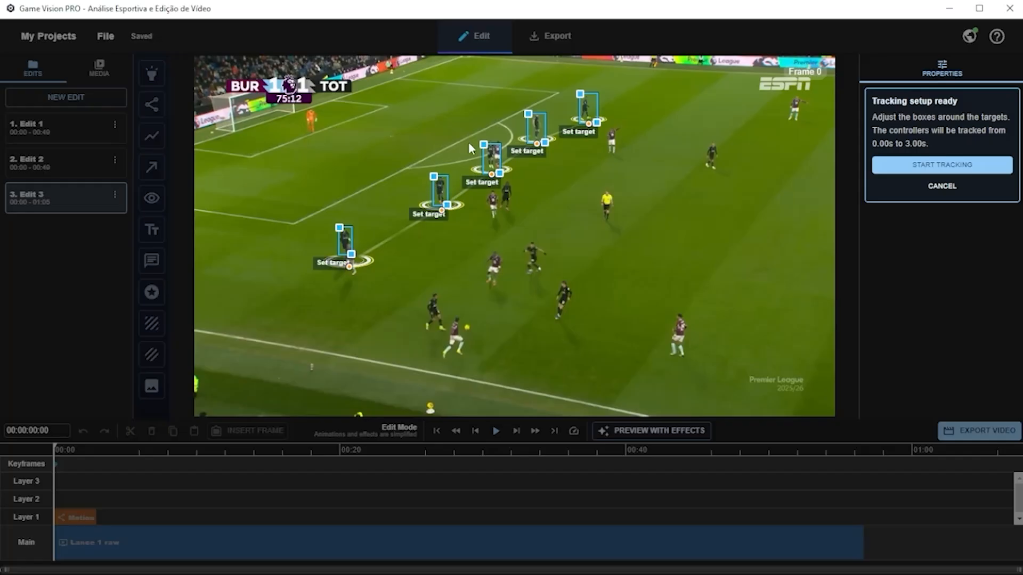
left_click_drag(485, 146, 486, 141)
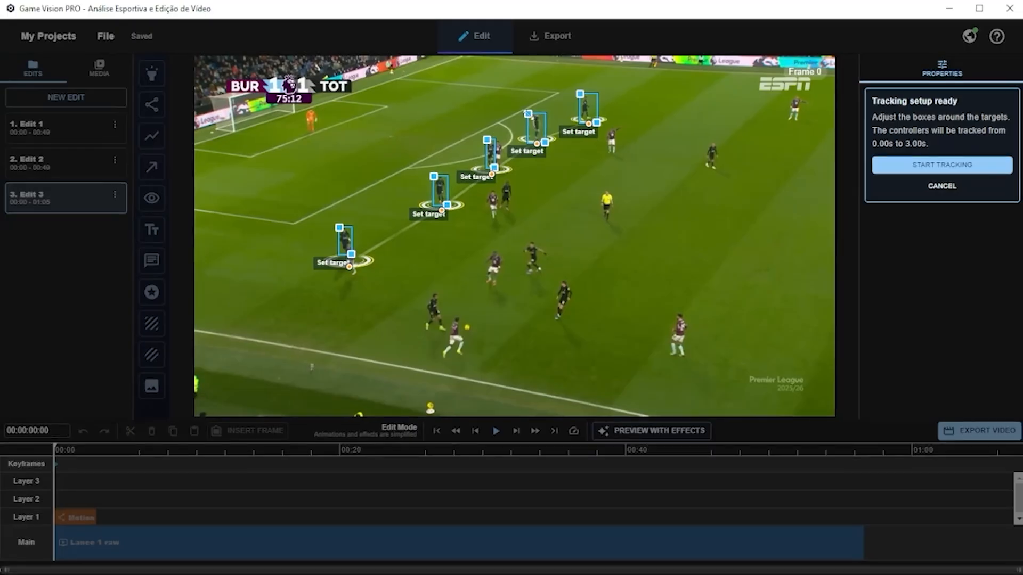
left_click_drag(605, 196, 608, 195)
left_click_drag(532, 114, 542, 138)
left_click_drag(579, 94, 589, 116)
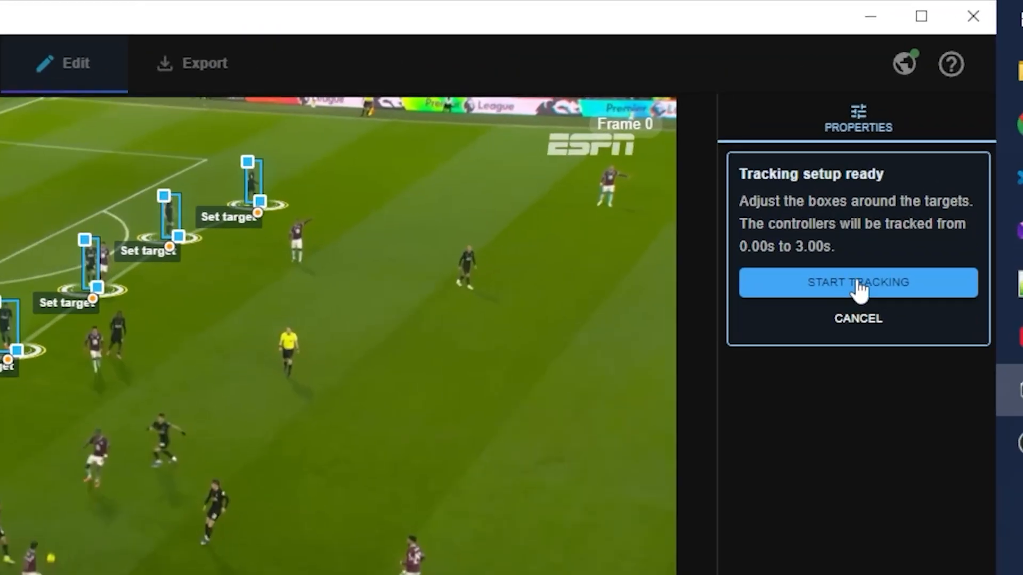
Run the tracking of the five defenders from 0.00s to 3.00s and play back the connected line
left_click(859, 288)
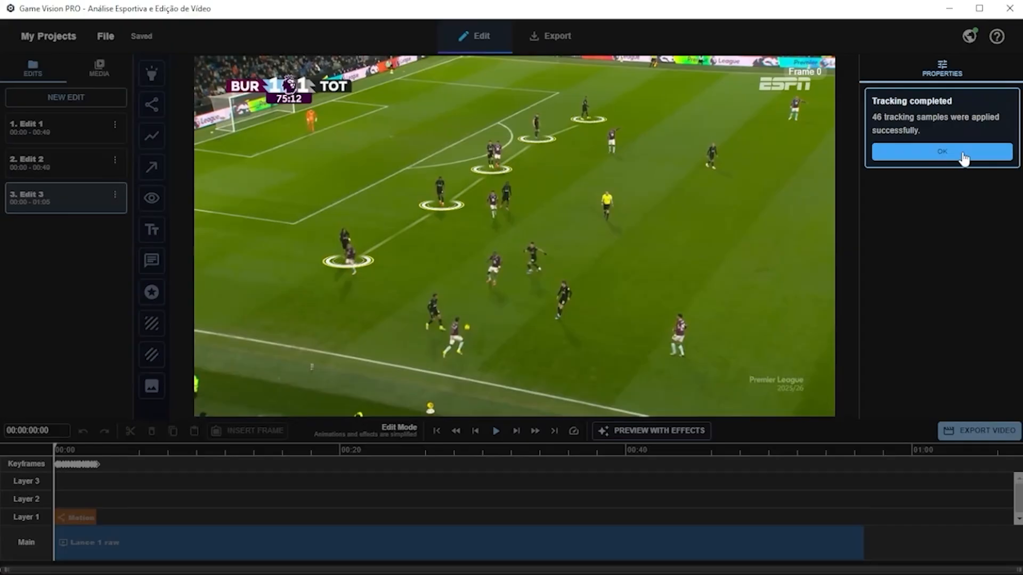
left_click(942, 152)
left_click(578, 301)
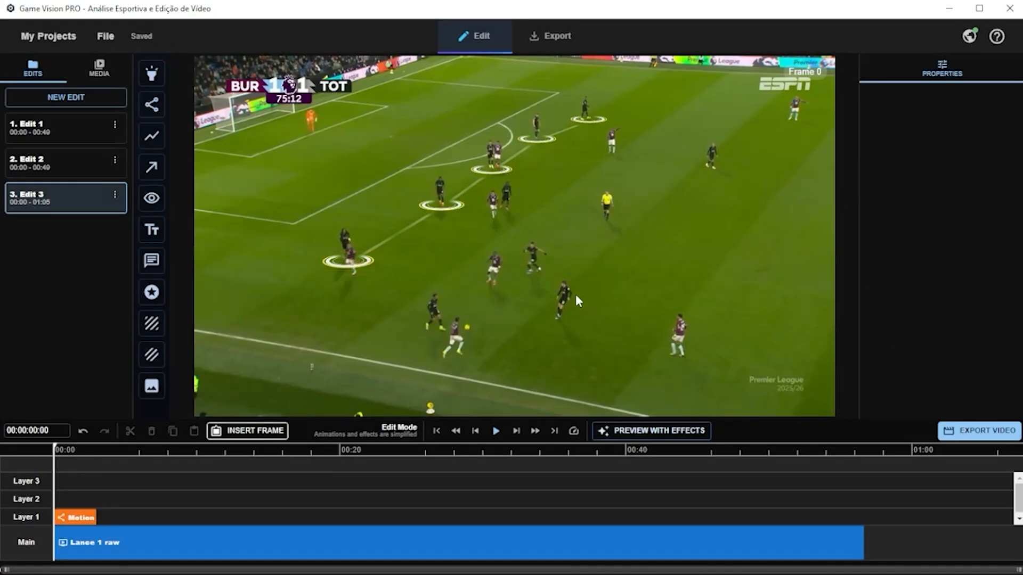
left_click(496, 431)
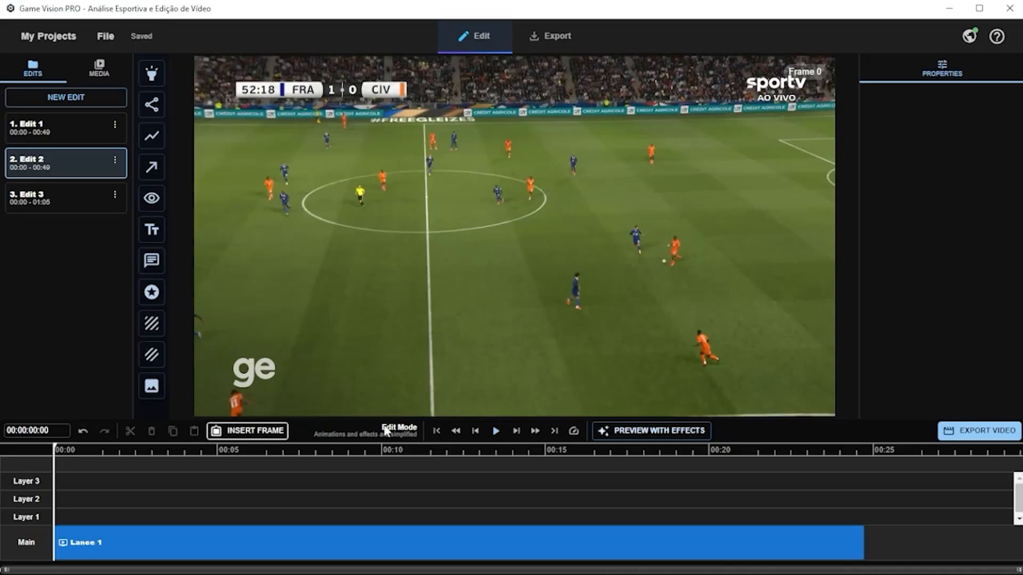
Insert a 5-second paused frame in Edit 2 at 00:00:03:07, as the orange player on the ball makes the pass
left_click(369, 295)
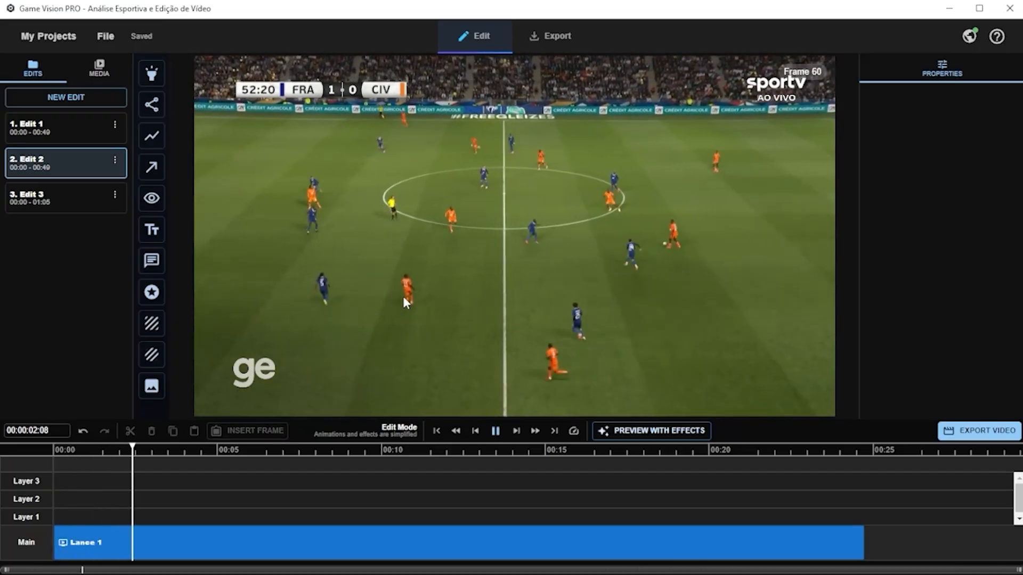
left_click(403, 296)
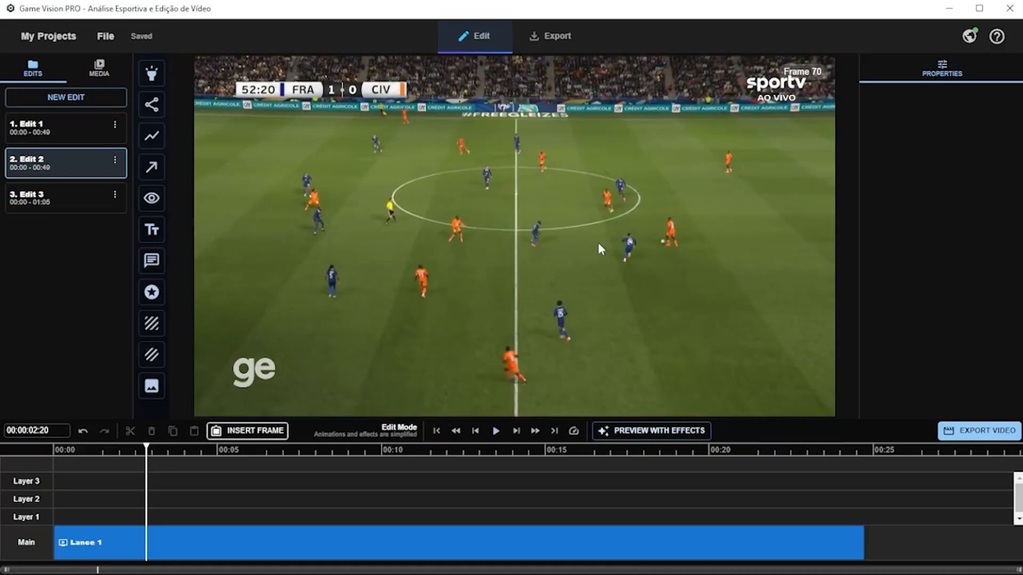
key("Right")
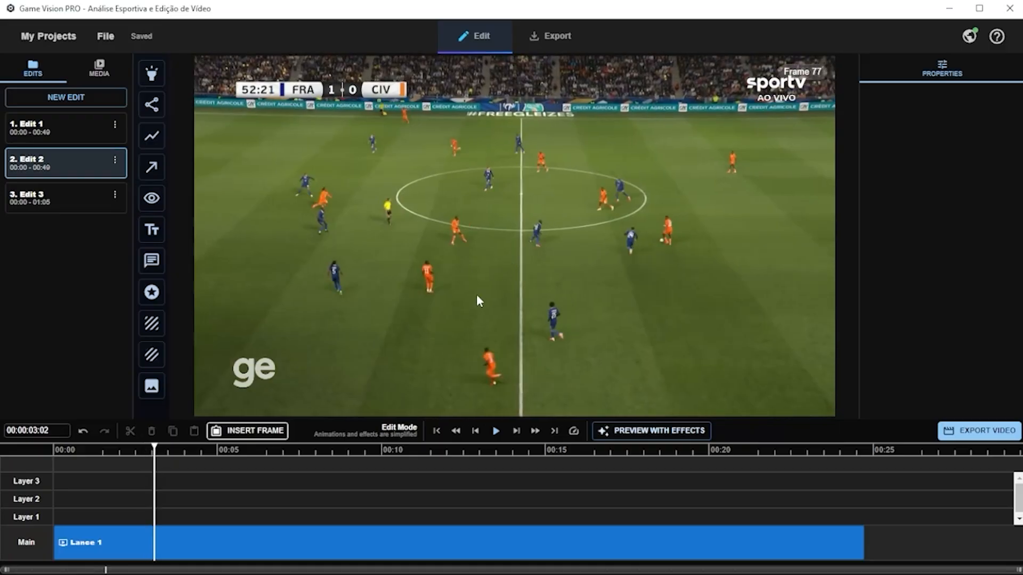
key("Right")
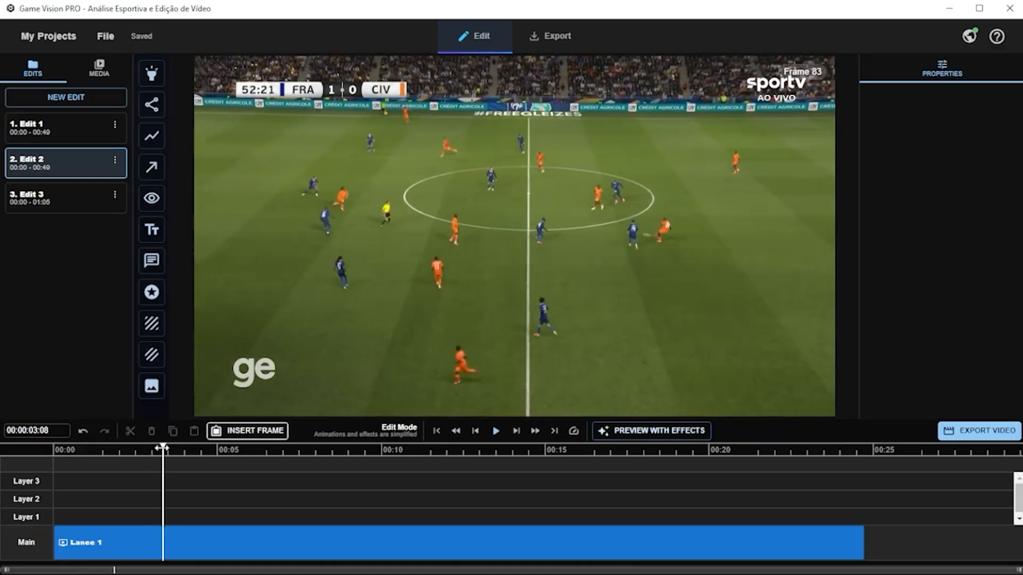
left_click_drag(162, 449, 165, 449)
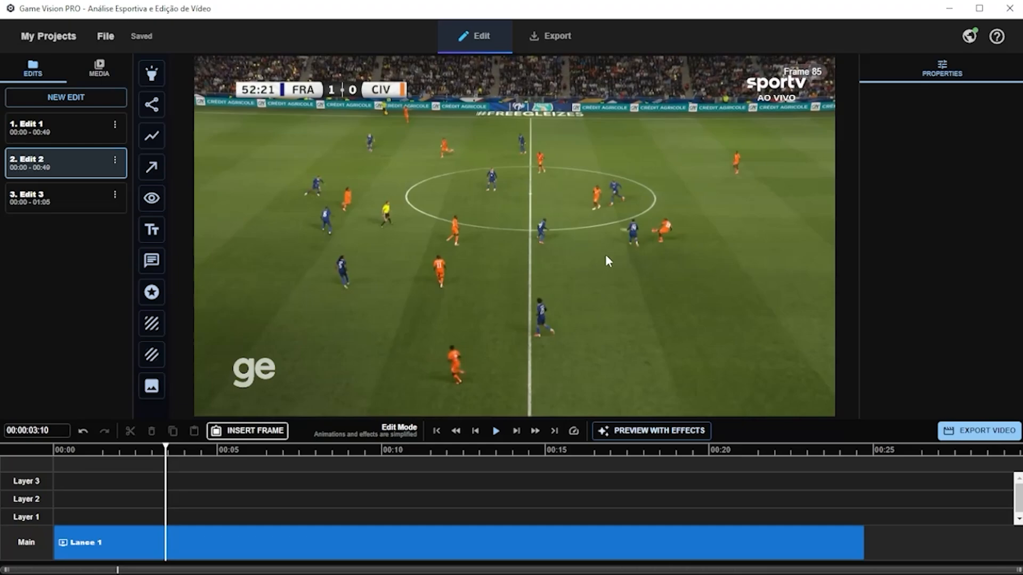
key("Left")
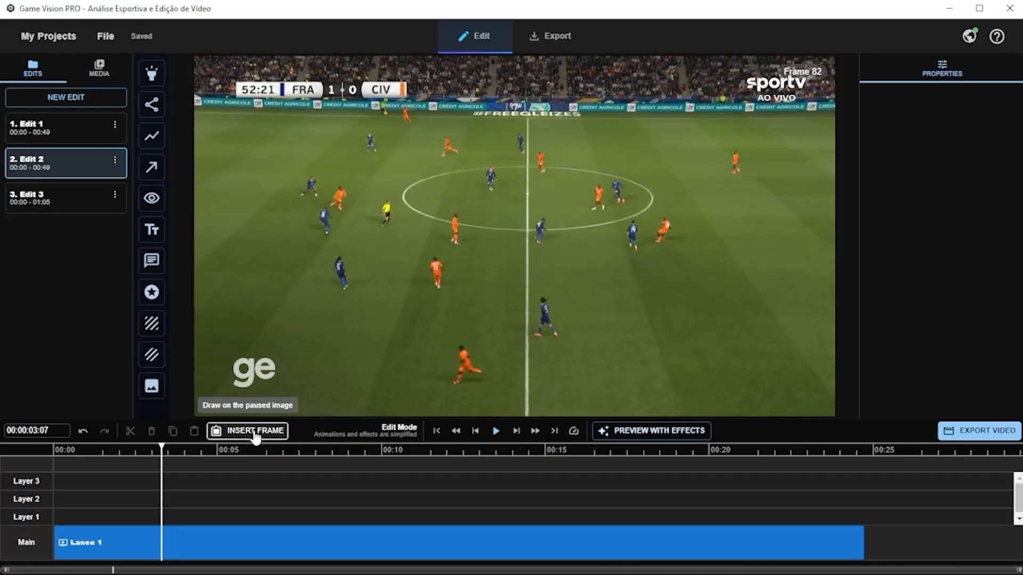
left_click(256, 434)
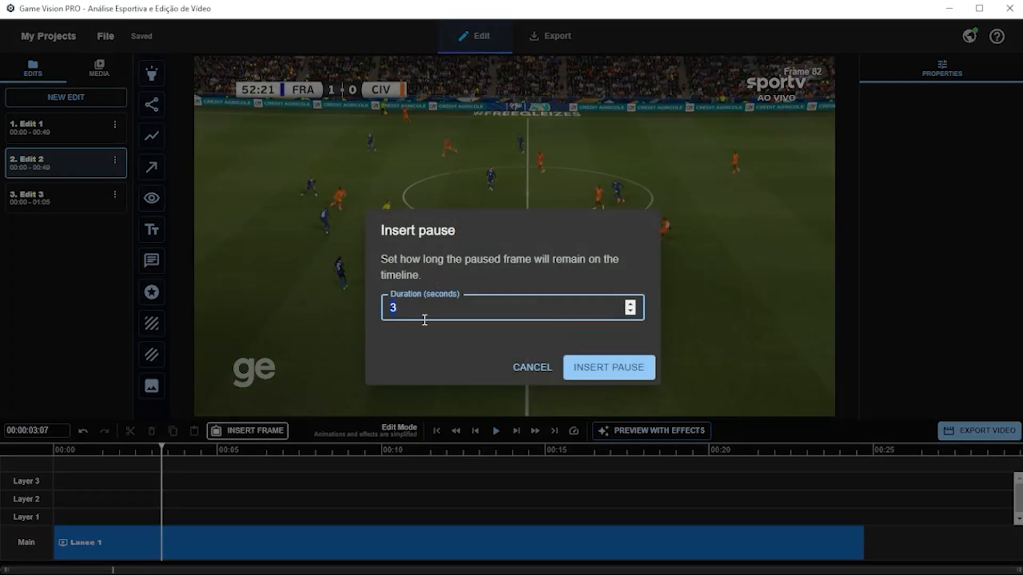
type("5")
left_click(616, 373)
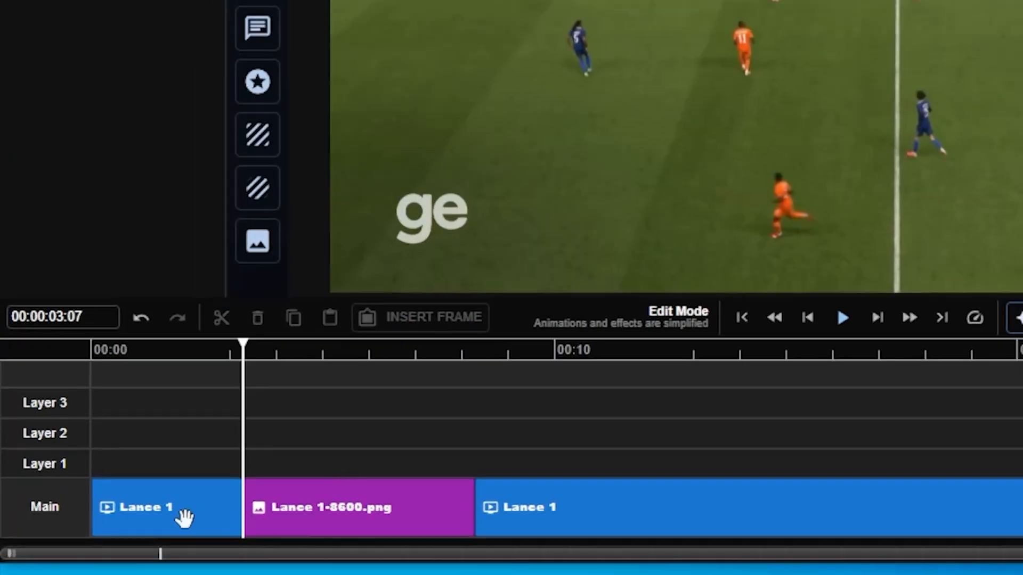
Play Edit 2 from its beginning through the paused frame and check the Lance 1 clips before and after it
left_click(184, 517)
left_click_drag(243, 346, 101, 353)
left_click(842, 320)
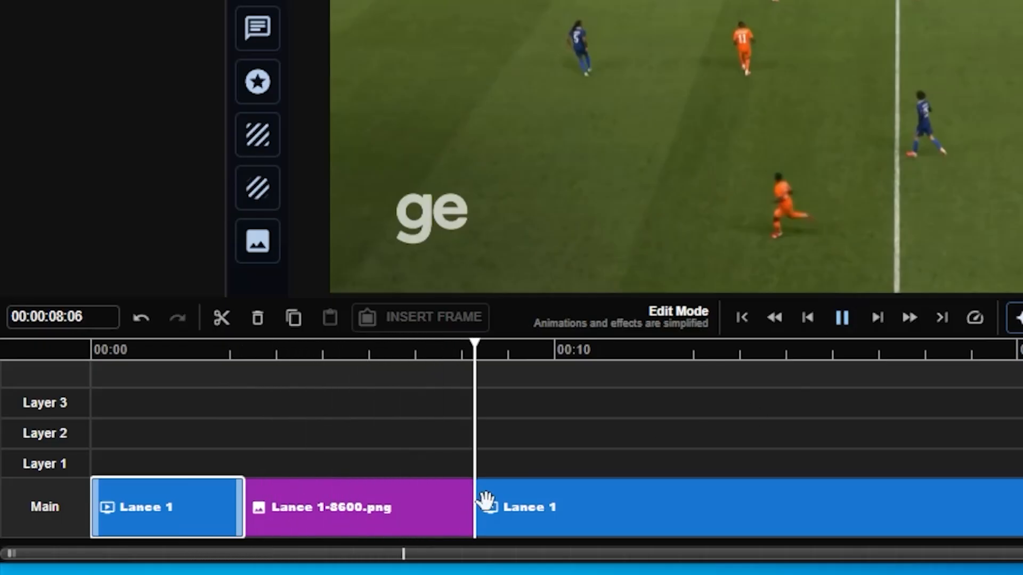
left_click(841, 318)
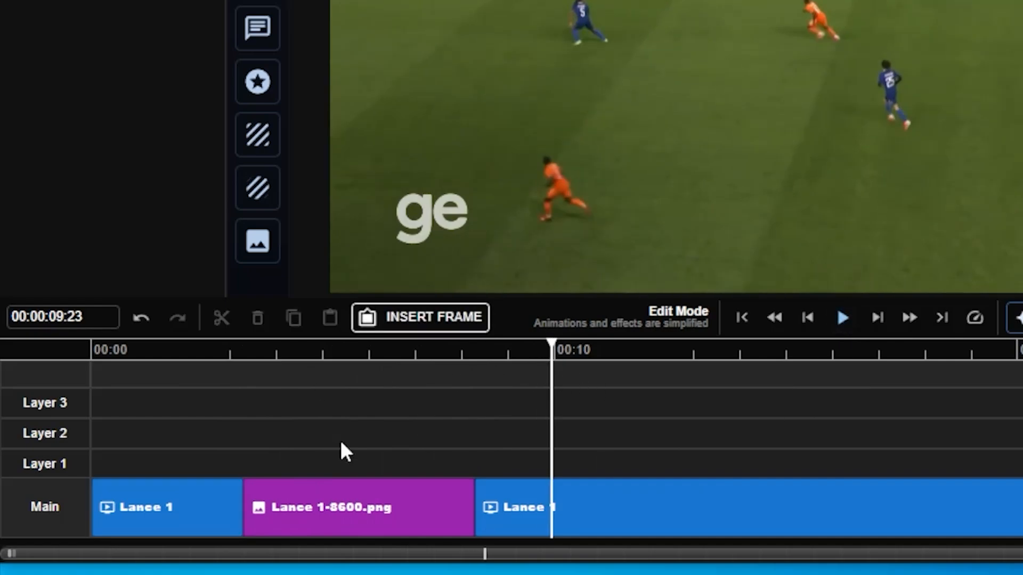
left_click(190, 486)
left_click(346, 501)
left_click(606, 510)
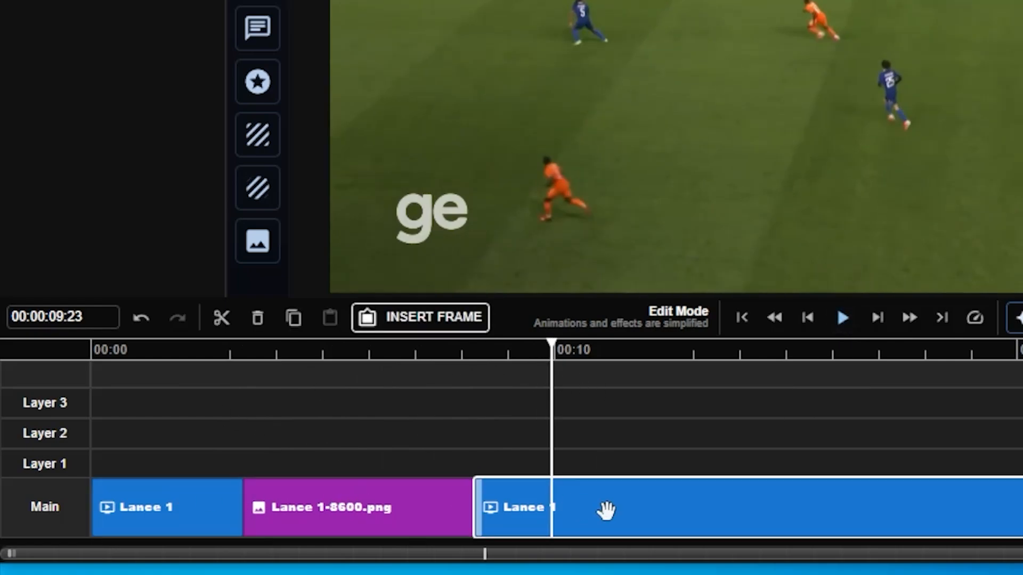
left_click(835, 460)
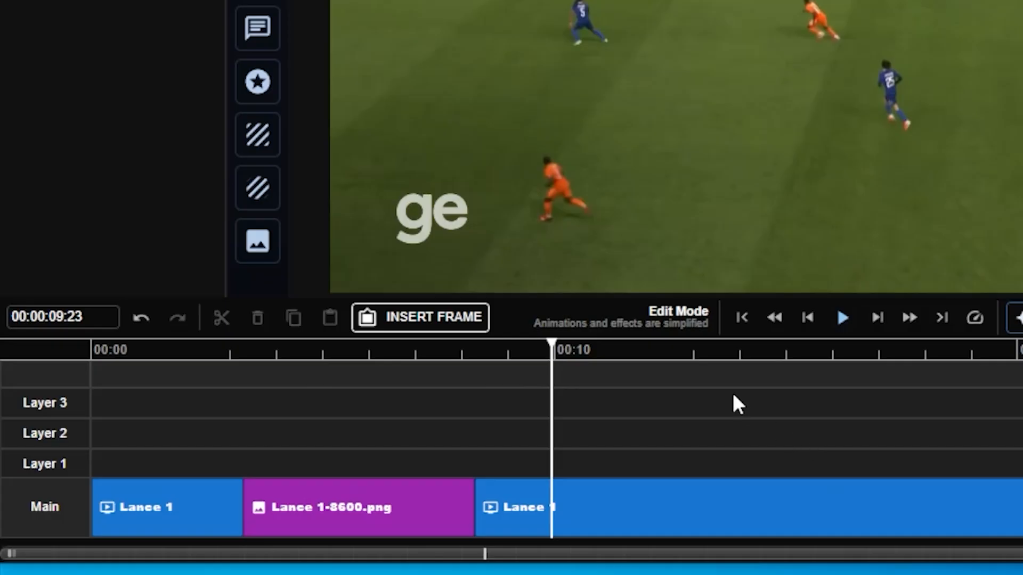
left_click(777, 352)
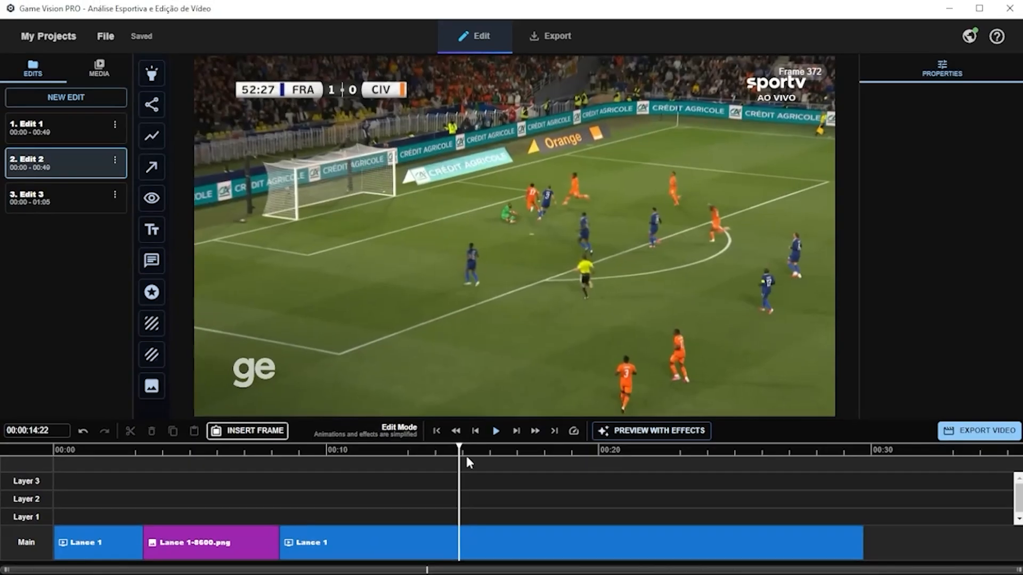
left_click_drag(781, 352, 703, 367)
At 00:00:03:07, place single-point markers under the orange player beside the referee and the one just inside the centre circle
left_click_drag(415, 466, 148, 469)
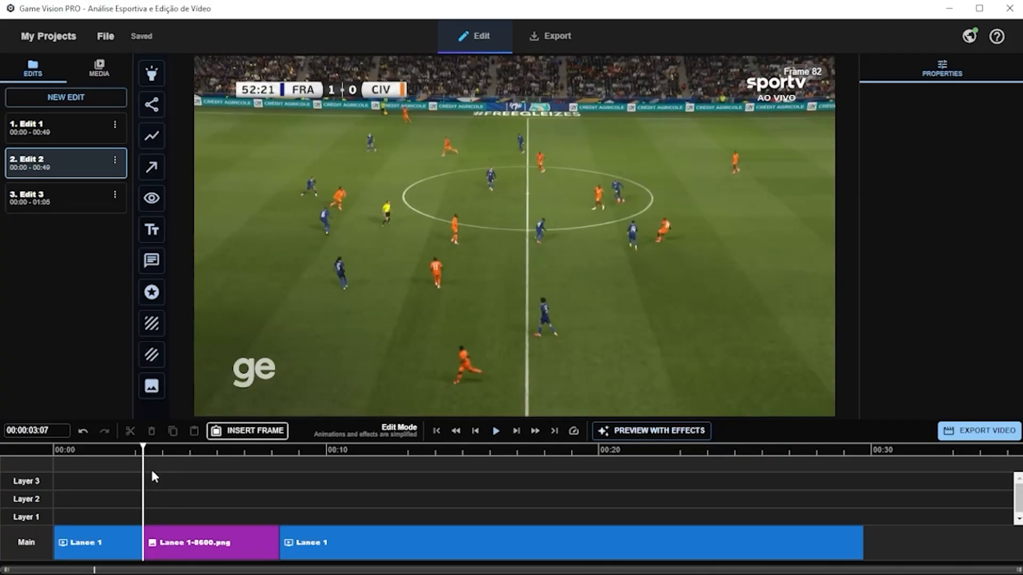
left_click(161, 541)
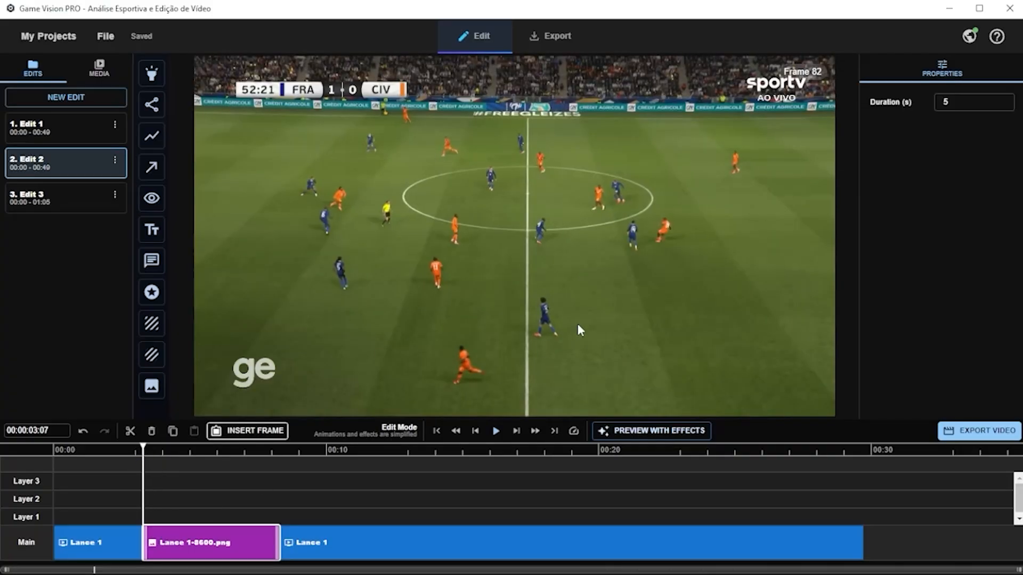
left_click(152, 104)
left_click(184, 92)
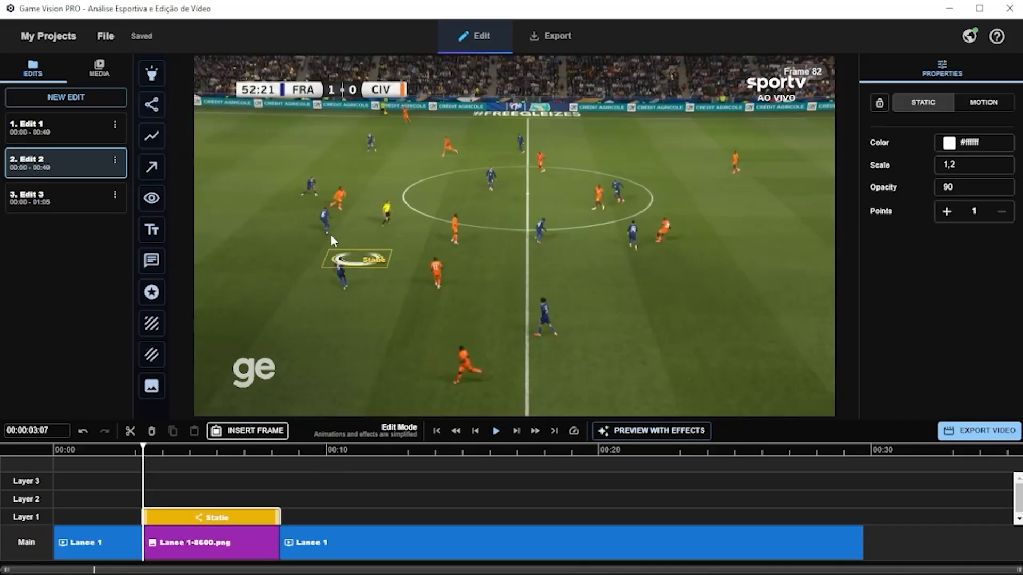
left_click_drag(359, 268, 336, 213)
left_click(153, 109)
left_click(184, 92)
left_click_drag(356, 265, 456, 250)
Add single-point markers under the orange player right of the centre circle and the one beyond the circle's upper-left edge
left_click(152, 105)
left_click(184, 92)
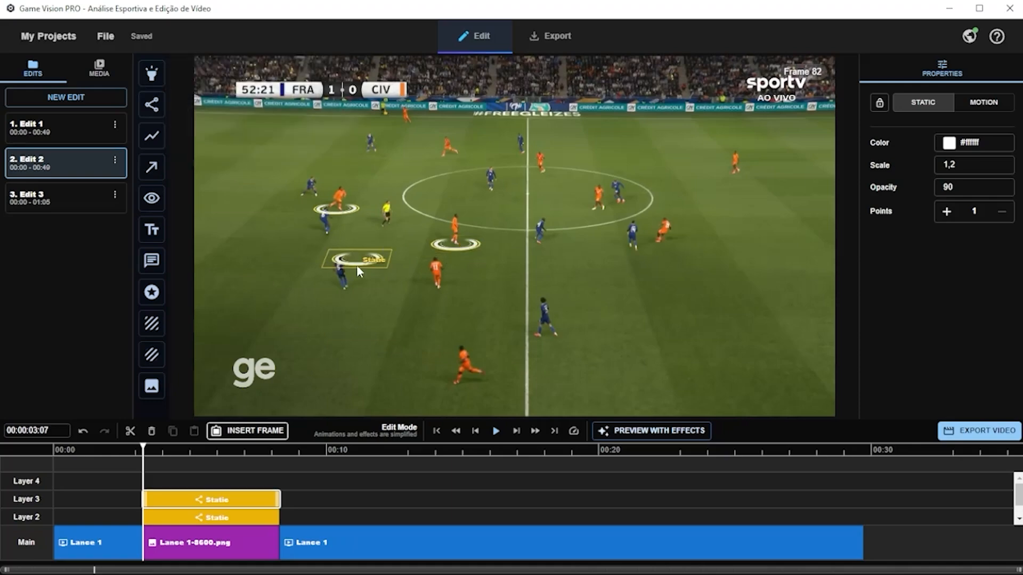
left_click_drag(356, 266, 662, 248)
left_click(152, 106)
left_click(184, 92)
left_click_drag(356, 266, 449, 163)
left_click(382, 276)
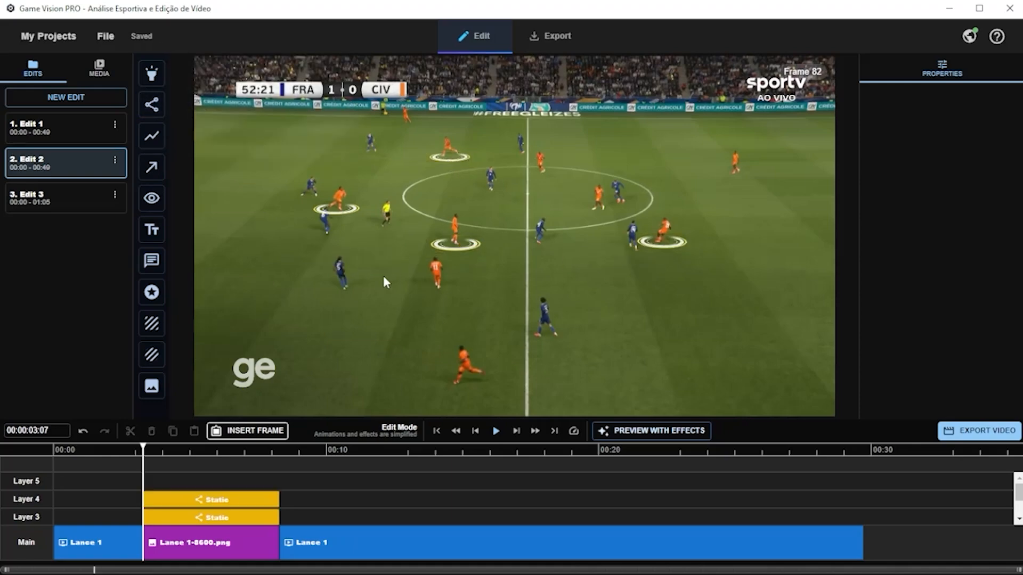
Draw white 3D arrows from the rightmost marked player to the one beside the referee, and from there to the central marked player
left_click(152, 167)
left_click(283, 167)
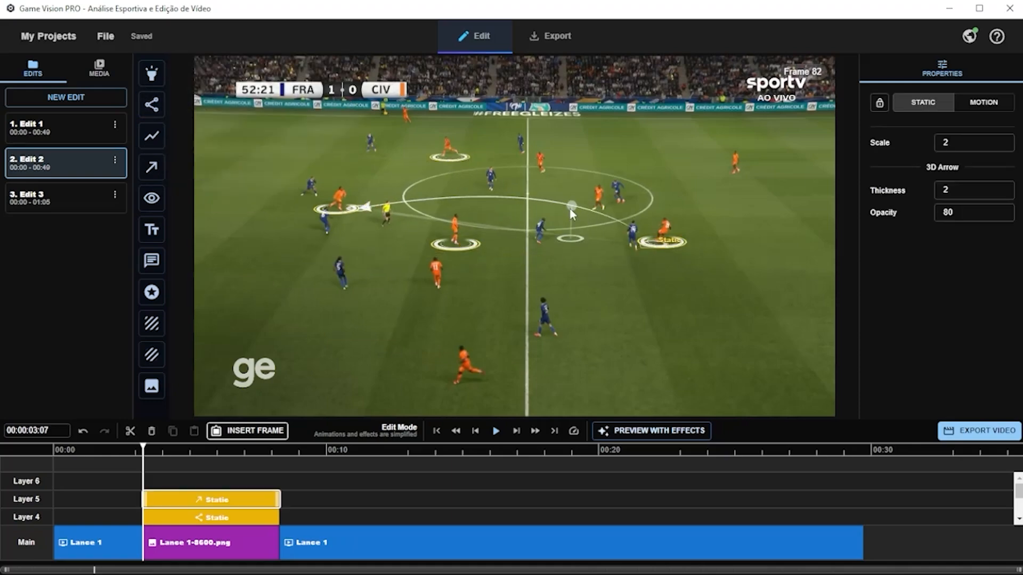
left_click(152, 168)
left_click(282, 166)
left_click_drag(511, 261, 348, 213)
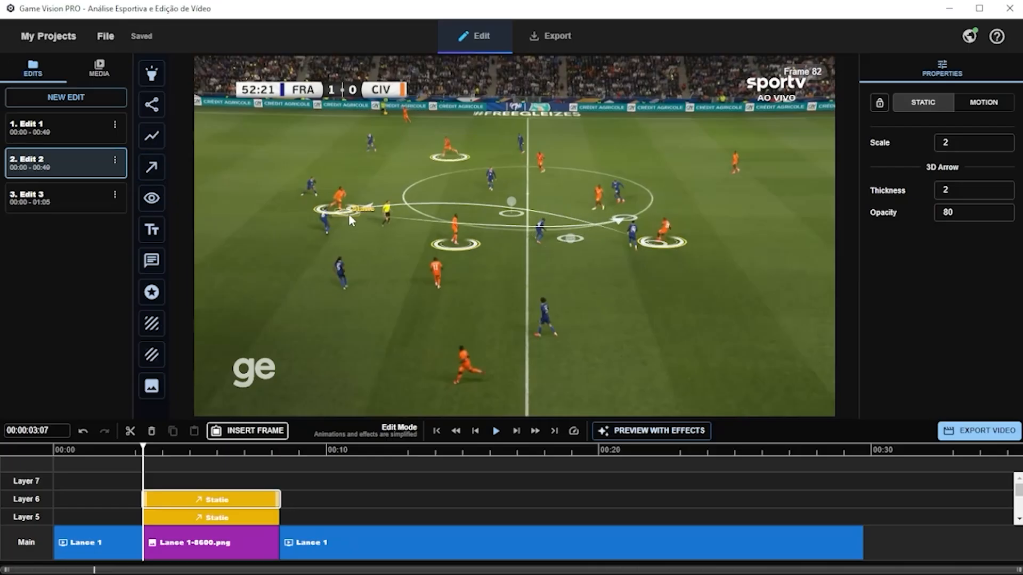
left_click_drag(630, 218, 434, 245)
left_click_drag(513, 212, 501, 213)
Add a curved white 3D arrow from the central marked player to the open space on the left of the pitch
left_click(152, 167)
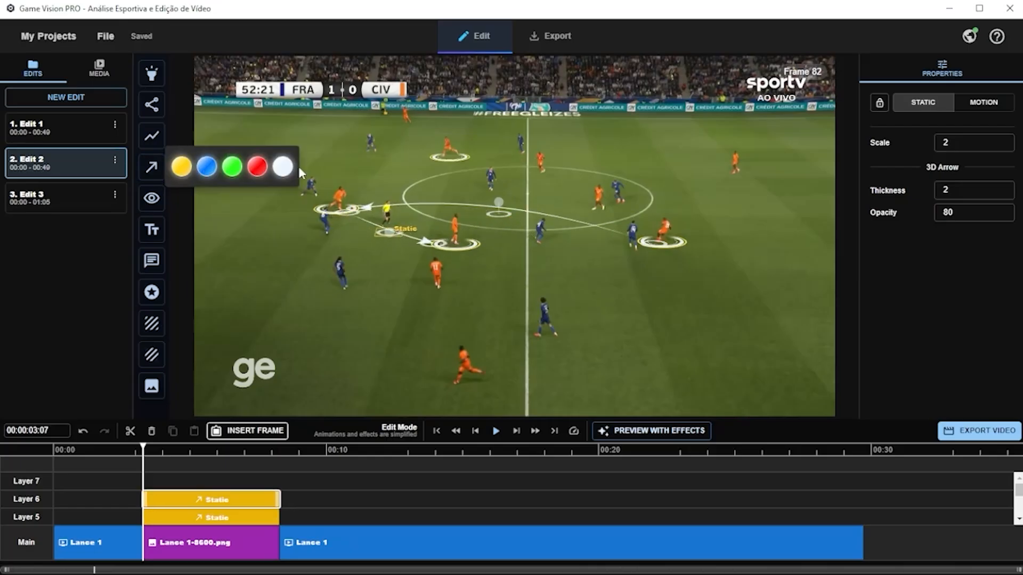
left_click(283, 167)
left_click_drag(509, 261, 223, 213)
left_click_drag(326, 219, 321, 248)
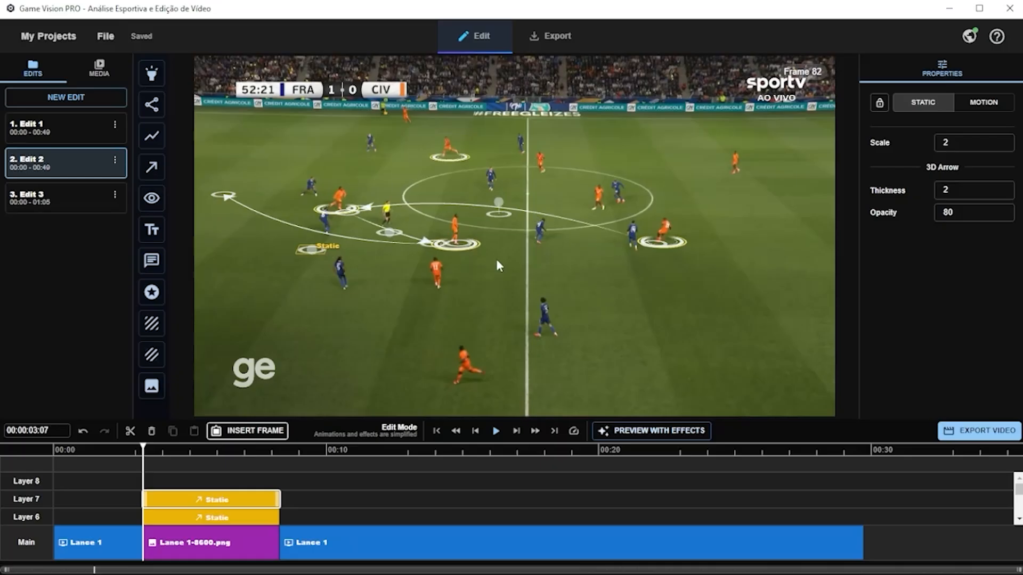
Select and lock the marker under the central orange player where the arrow ends overlap it
left_click(465, 249)
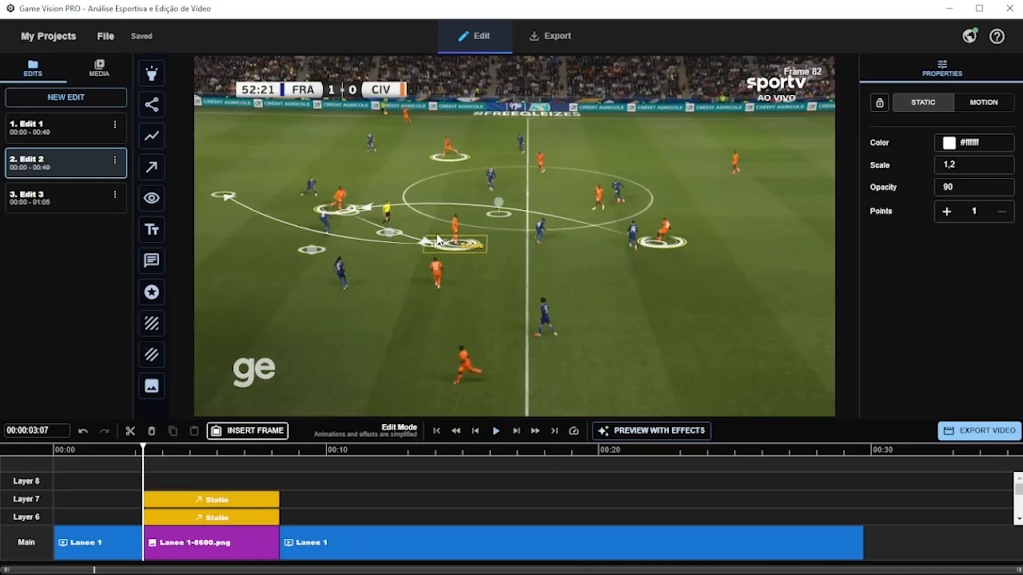
left_click(418, 246)
left_click(402, 240)
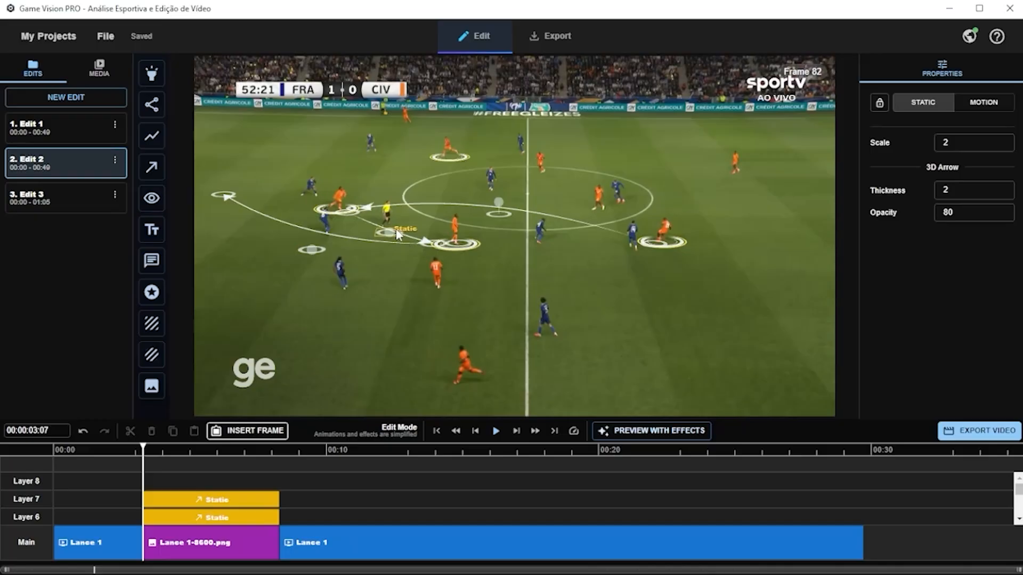
left_click(475, 245)
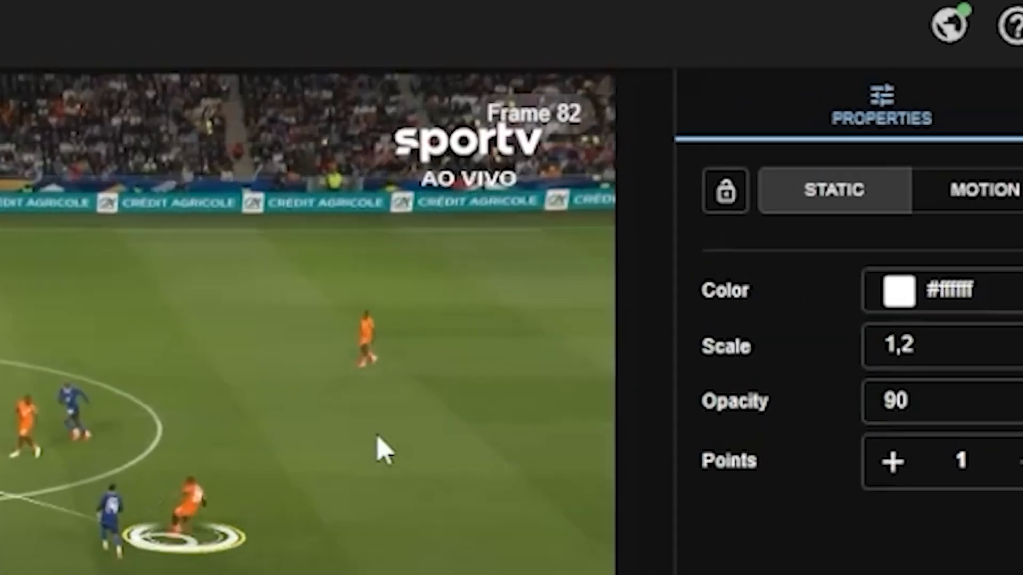
left_click(825, 136)
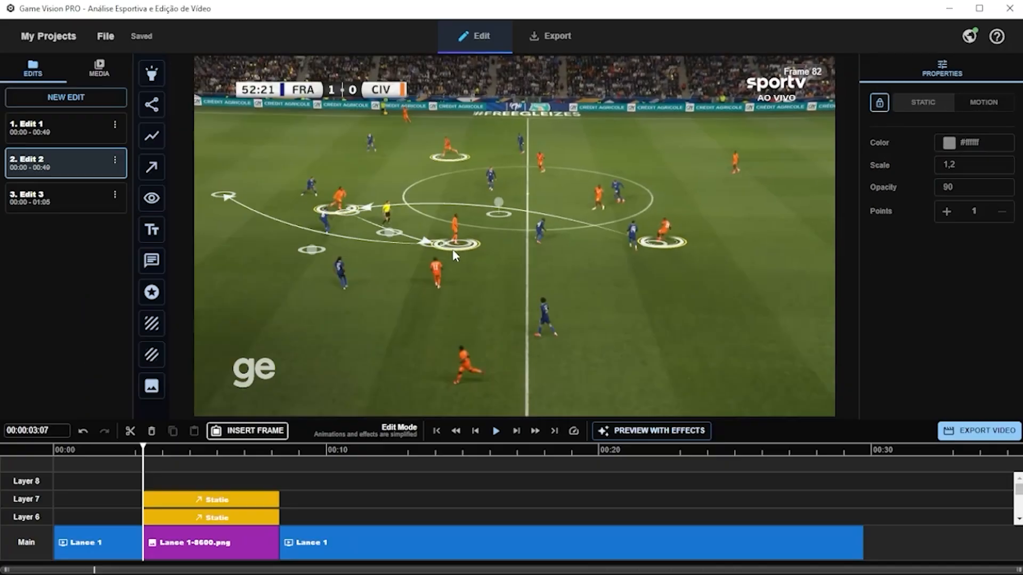
Lock the curved arrow into open space and the short arrow ending at the central marked player
left_click(462, 254)
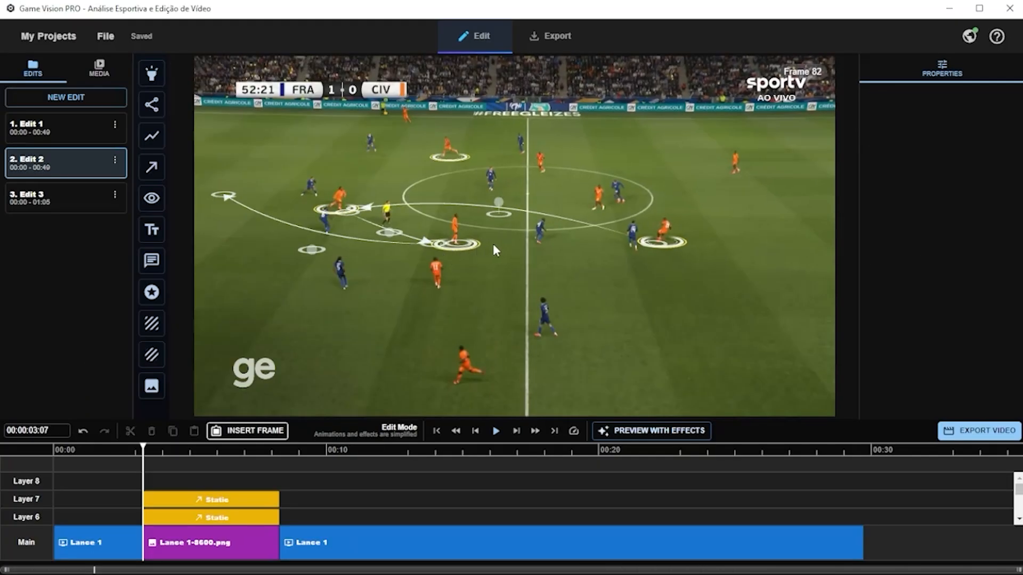
left_click(462, 248)
left_click(879, 102)
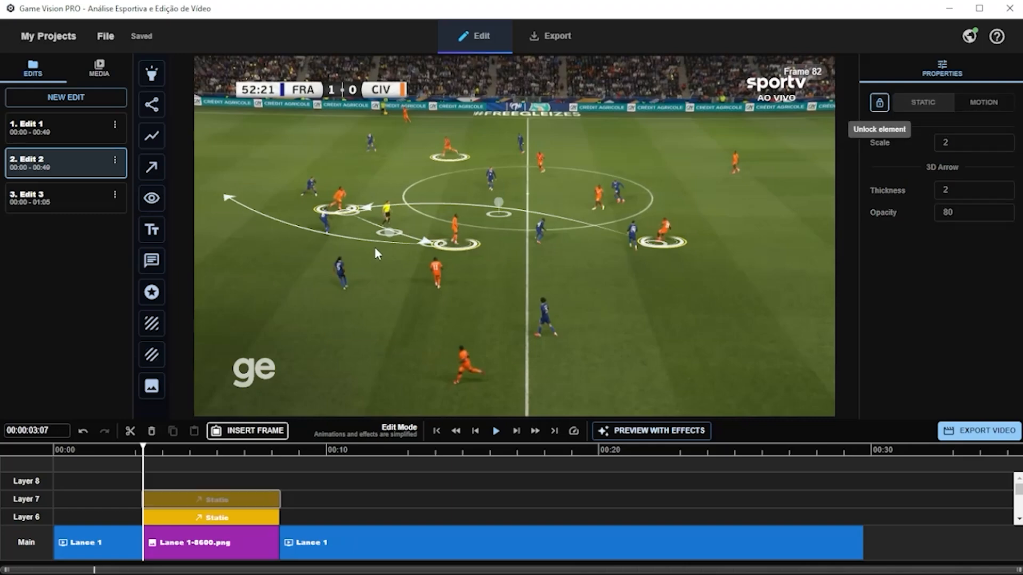
left_click(402, 240)
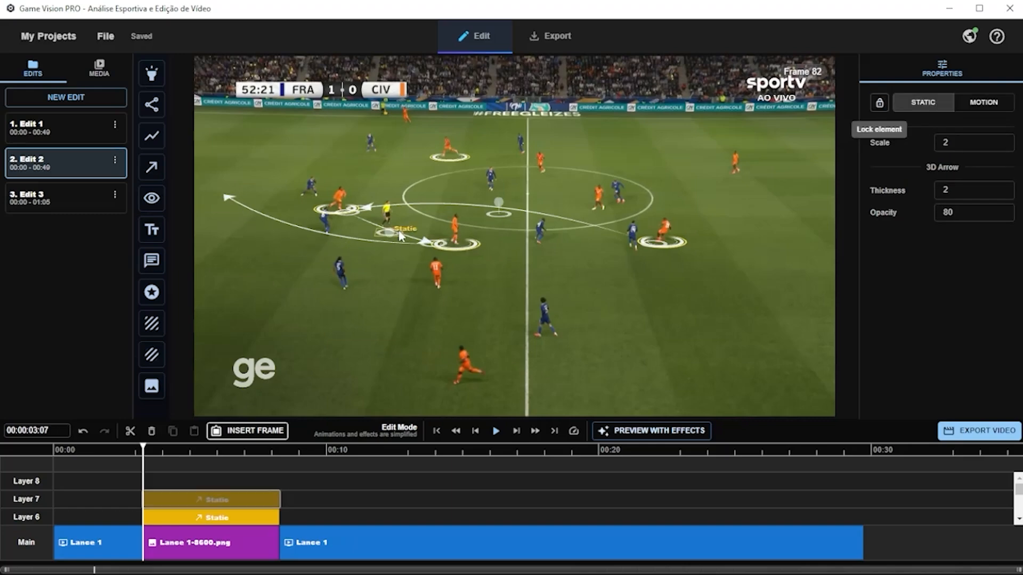
left_click(880, 102)
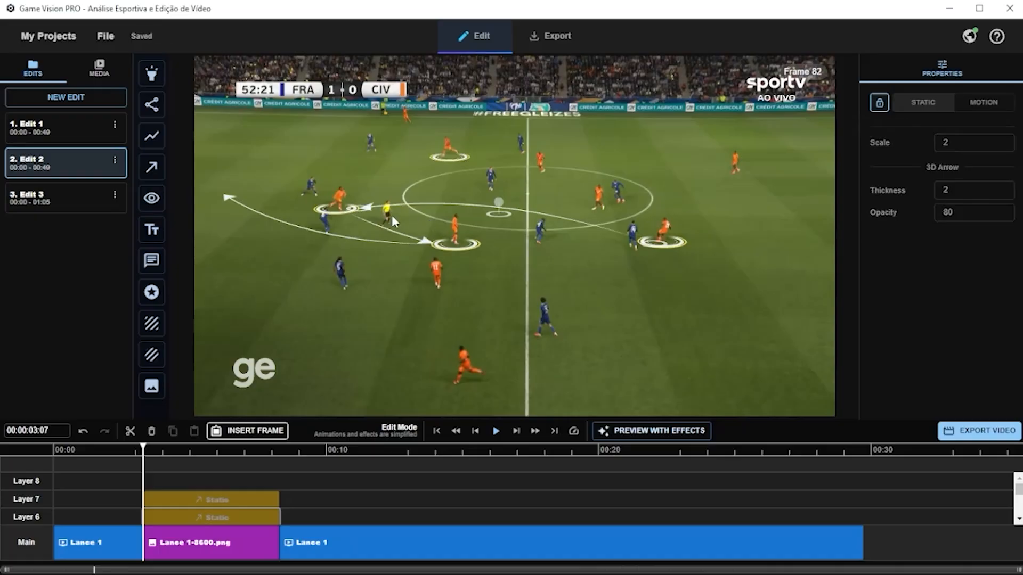
Lock the marker under the orange player beside the referee and the long arrow pointing to that player
left_click(366, 213)
left_click(882, 114)
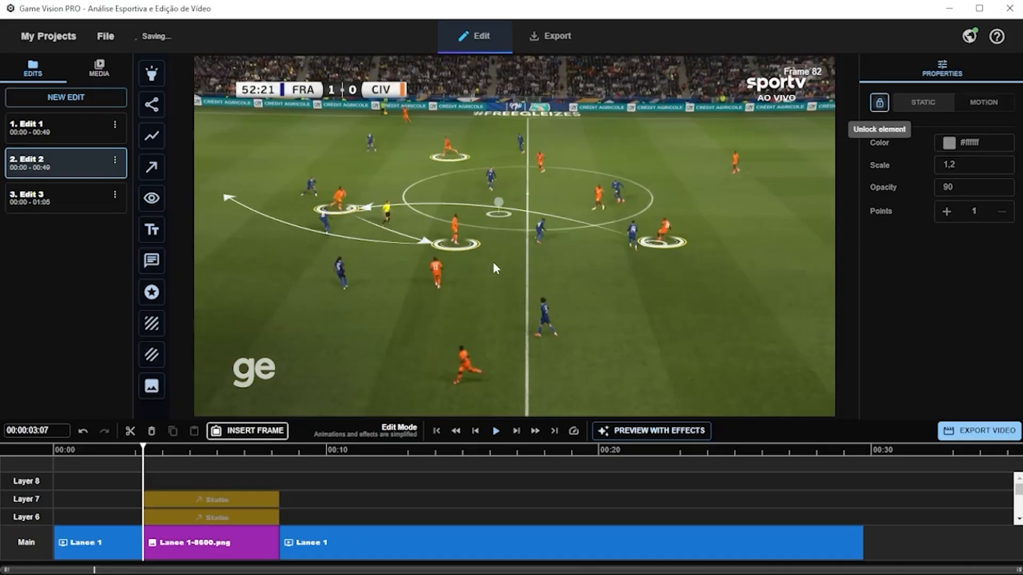
left_click(504, 215)
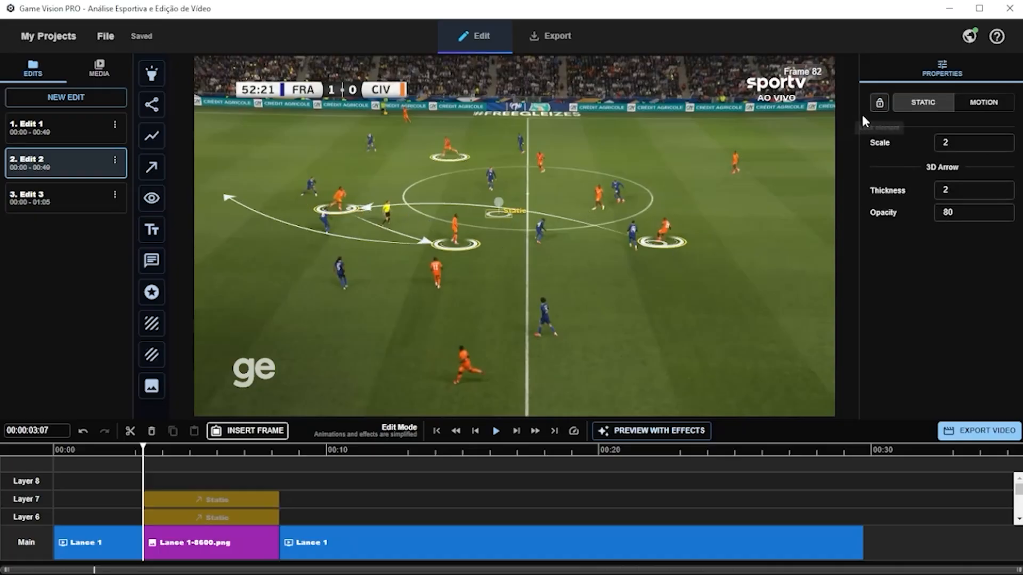
left_click(879, 102)
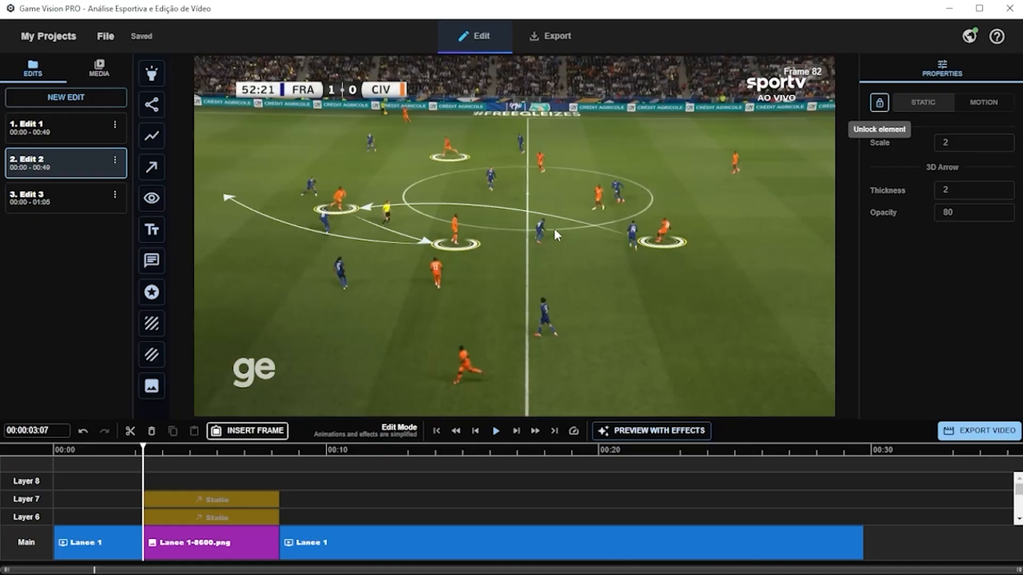
left_click(574, 231)
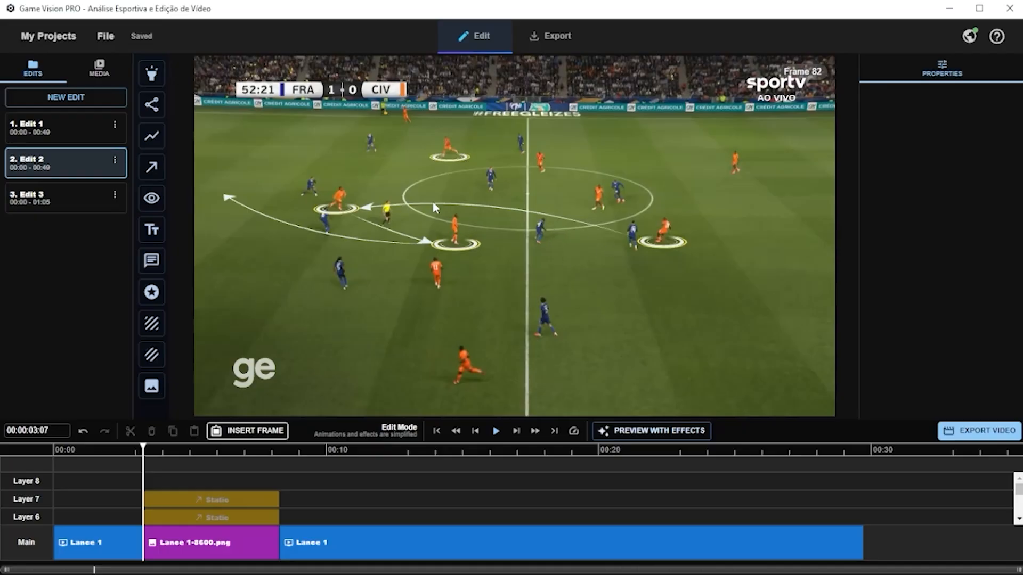
Select the locked arrow on Layer 7 in the timeline, unlock it and lock it again
left_click(238, 503)
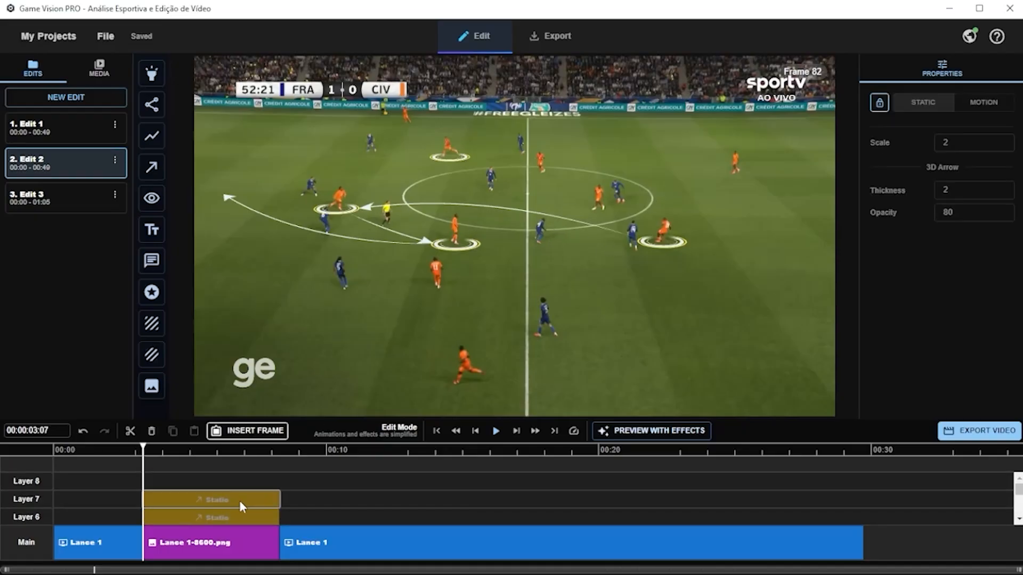
left_click(880, 105)
left_click(882, 107)
left_click(882, 108)
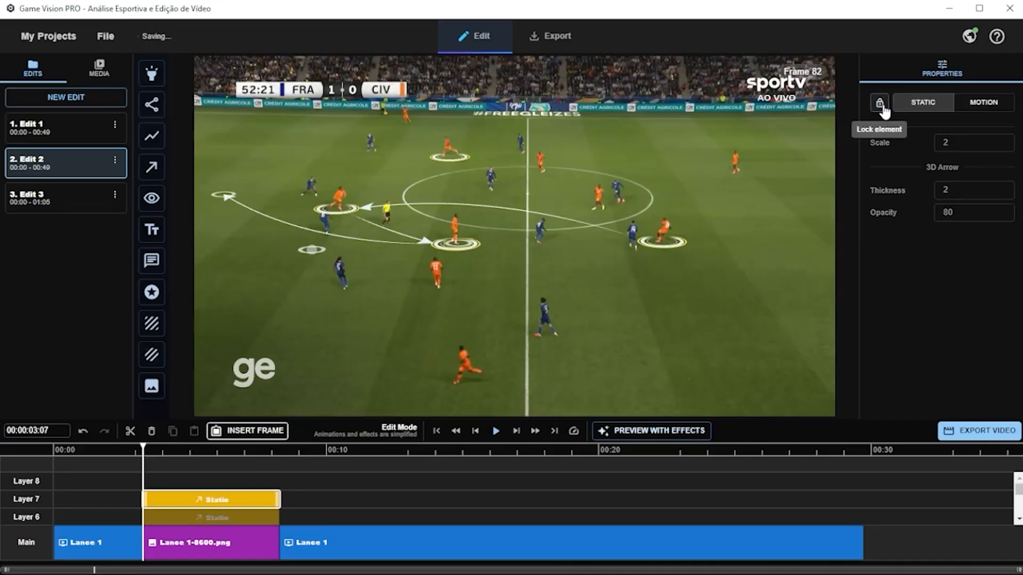
left_click(883, 108)
Add a white 3D arrow from the uppermost marked orange player to the open space on the left, with a slight bend
left_click(153, 166)
left_click(282, 166)
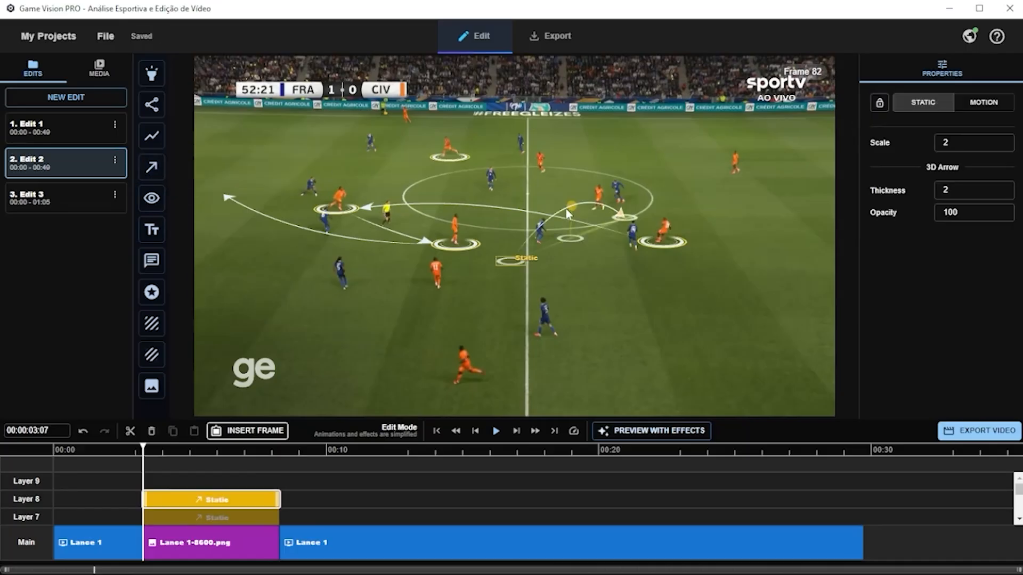
left_click_drag(567, 212, 231, 171)
left_click_drag(578, 239, 351, 164)
left_click_drag(506, 262, 448, 158)
left_click_drag(232, 171, 212, 178)
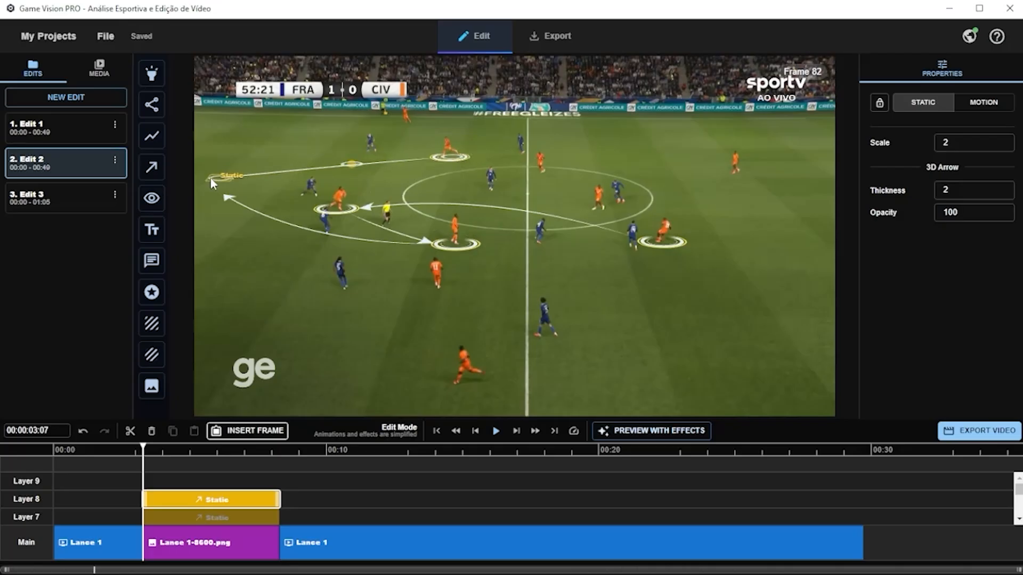
left_click_drag(351, 164, 368, 173)
Lock the marker under the uppermost orange player and move the new arrow's start to just right of its ring
left_click(446, 159)
left_click(881, 106)
left_click_drag(448, 159, 474, 152)
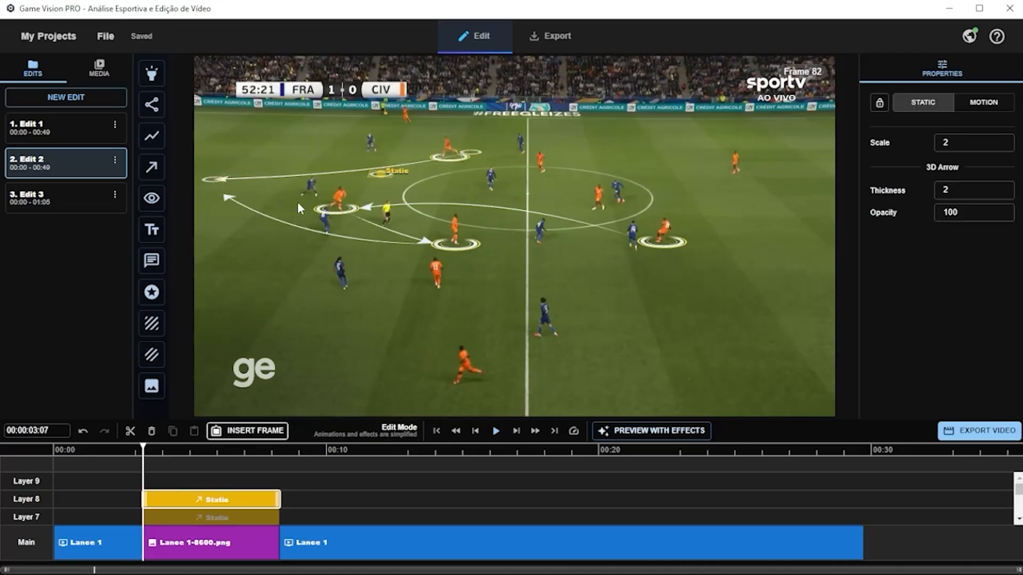
left_click(311, 156)
left_click(478, 154)
left_click(521, 192)
Place a yellow star icon above the uppermost marked orange player and set its scale to 0,76
left_click(152, 293)
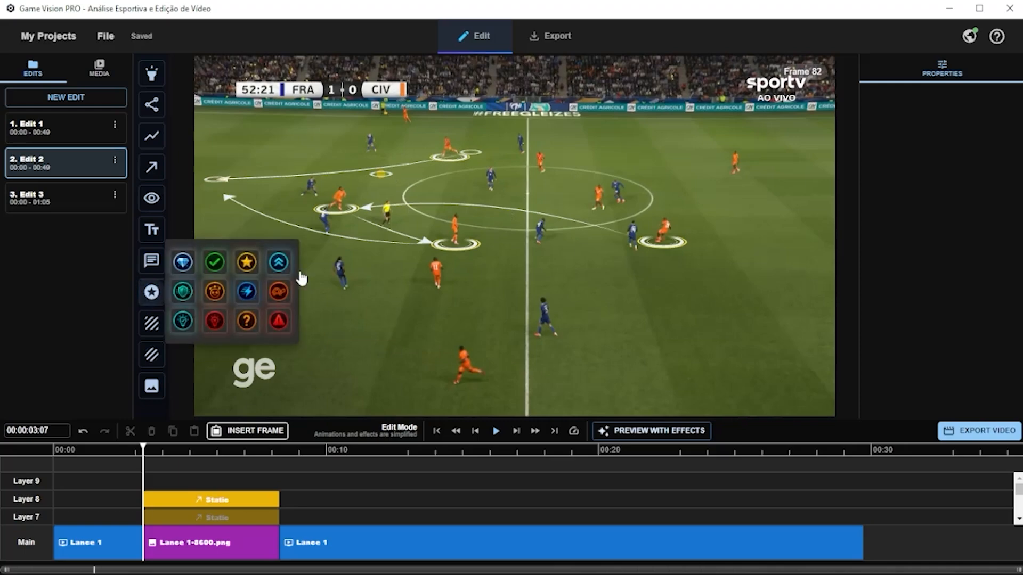
left_click(247, 267)
left_click_drag(461, 203, 459, 120)
double_click(953, 142)
type("0,76")
Shorten the star icon's clip on Layer 9 to run from about 6 s to just before 8 s, within the paused frame
scroll(227, 492, "down", 3)
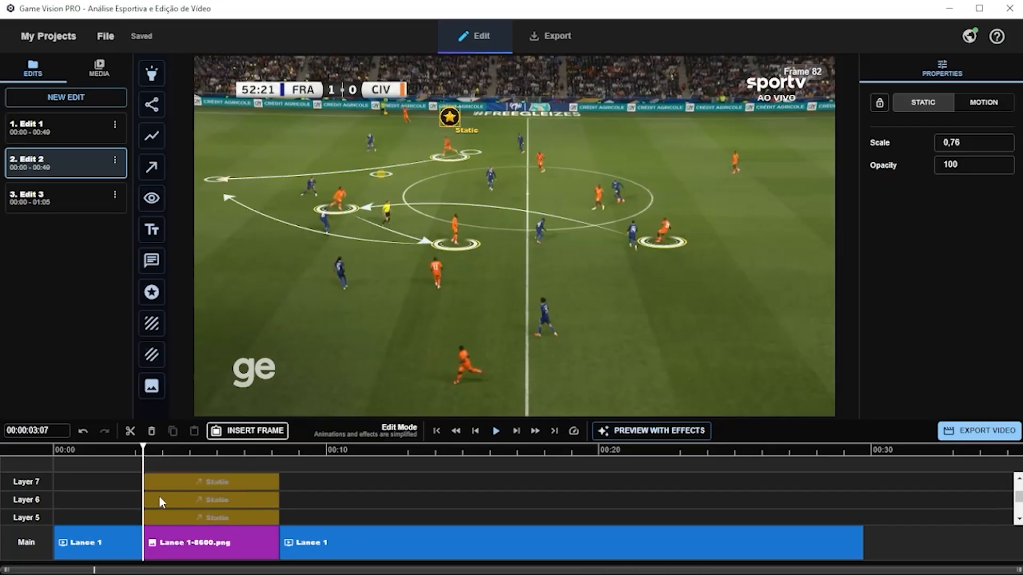
scroll(249, 511, "up", 3)
left_click(265, 499)
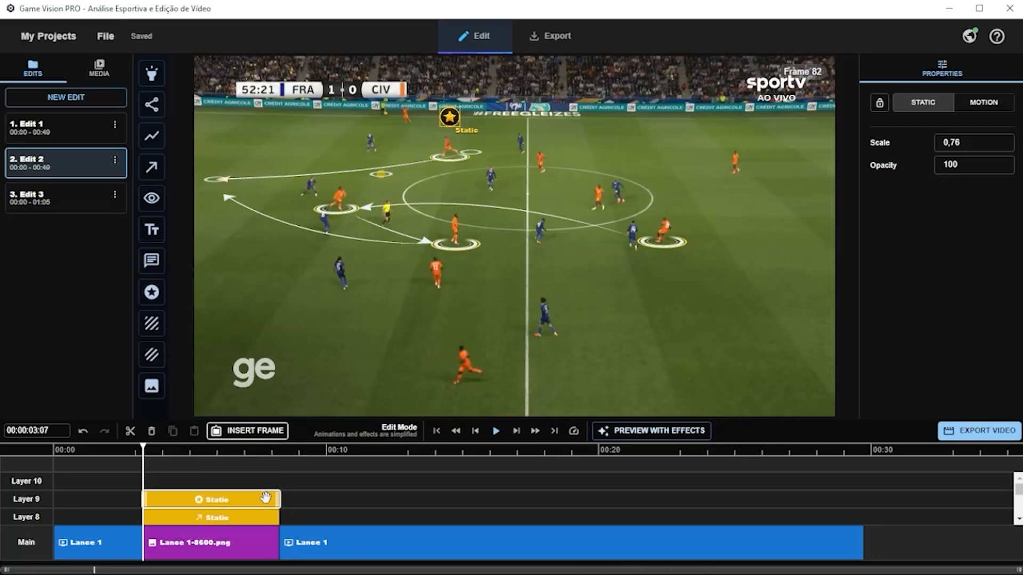
left_click_drag(145, 451, 177, 453)
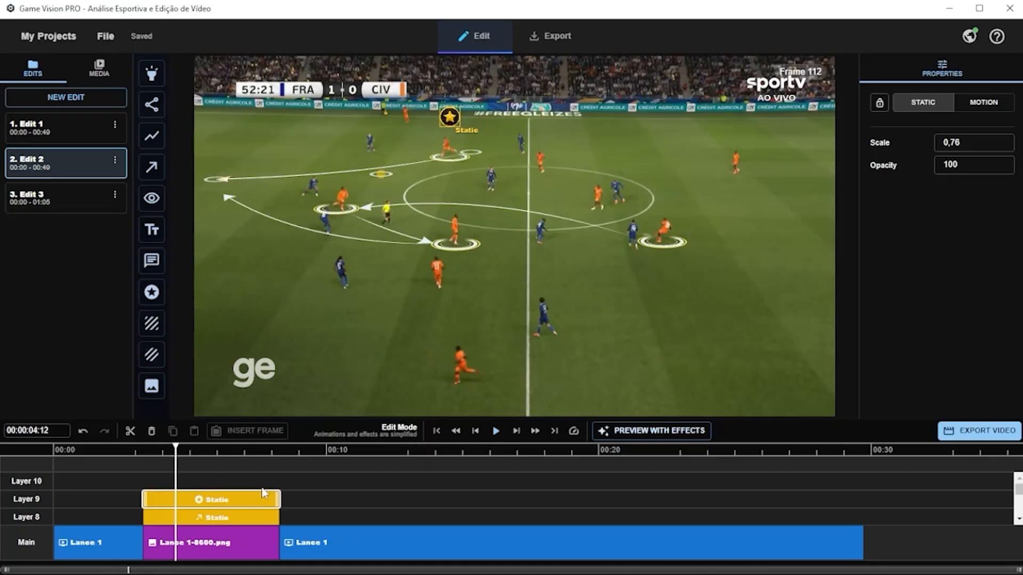
left_click_drag(147, 498, 265, 500)
Play the edit from about 2 s through the paused frame to check when the annotations and the star icon appear
left_click_drag(175, 451, 121, 450)
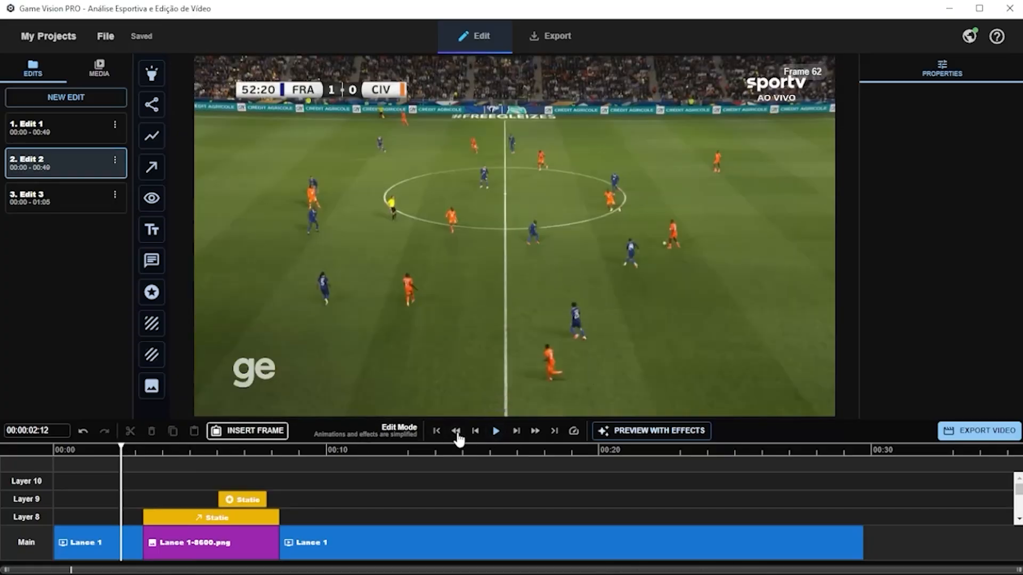
left_click(495, 432)
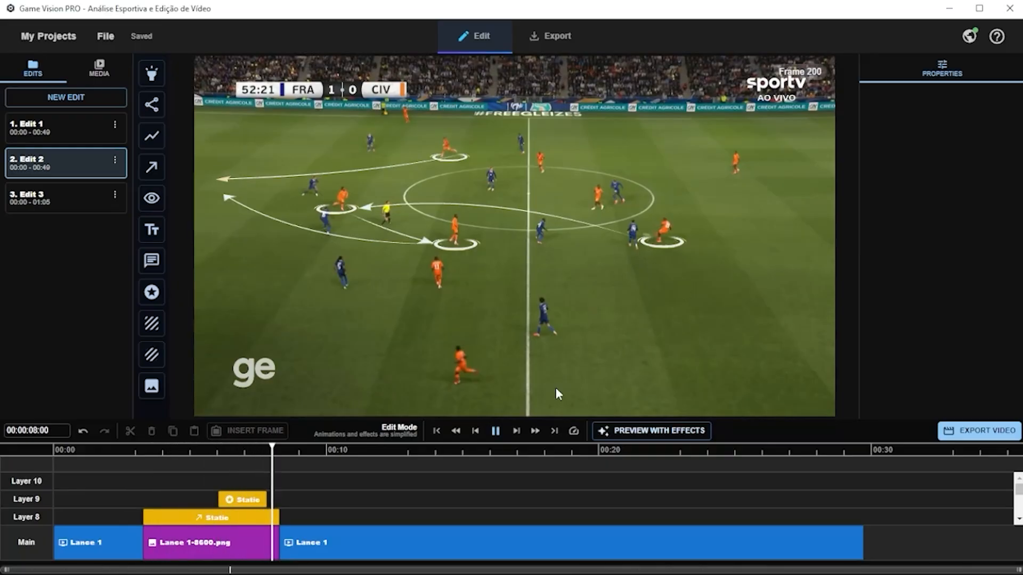
left_click(495, 432)
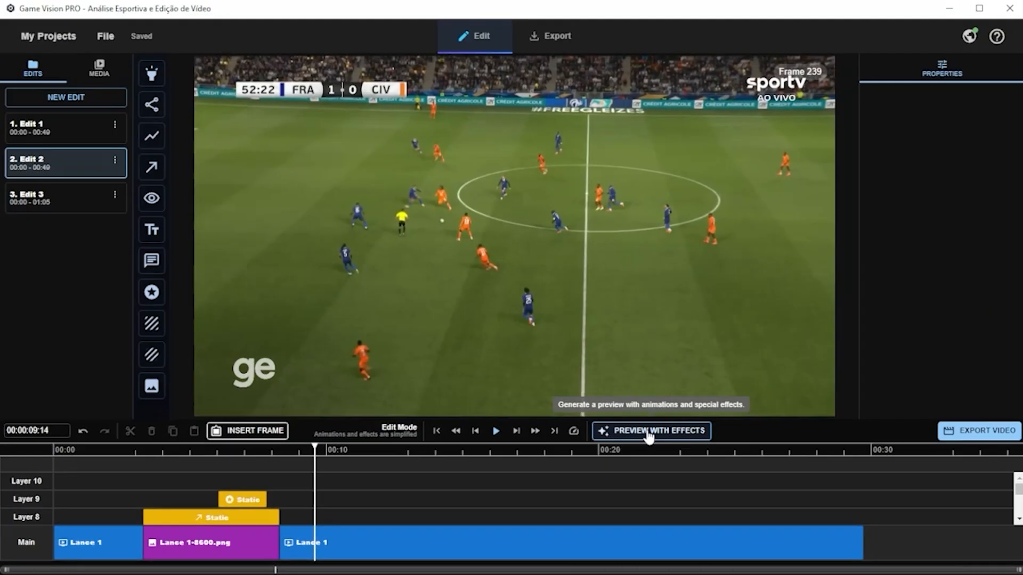
Generate a preview with effects starting from about 2 s, watch it past the paused frame, and replay it from the beginning
left_click(123, 451)
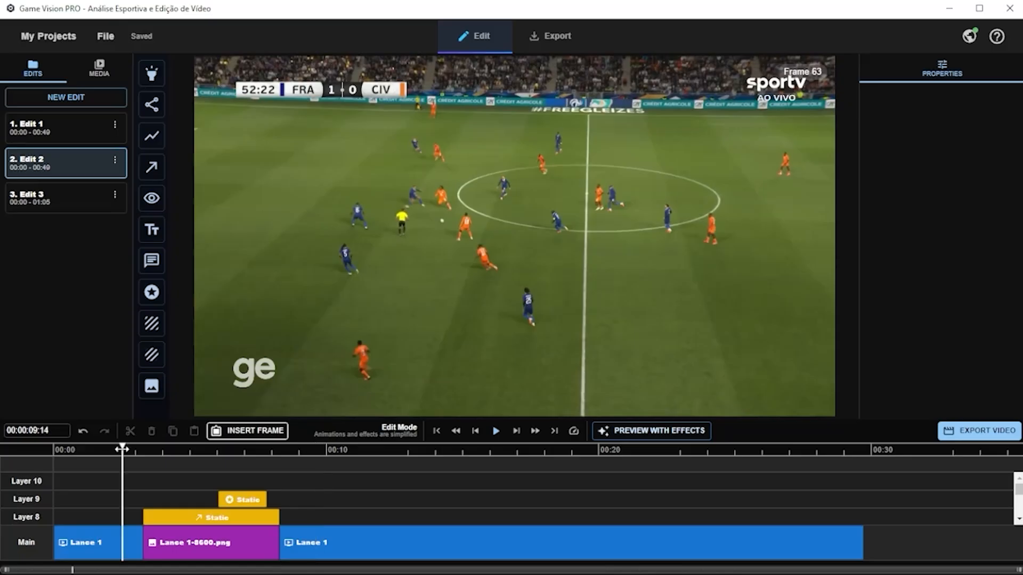
left_click(675, 434)
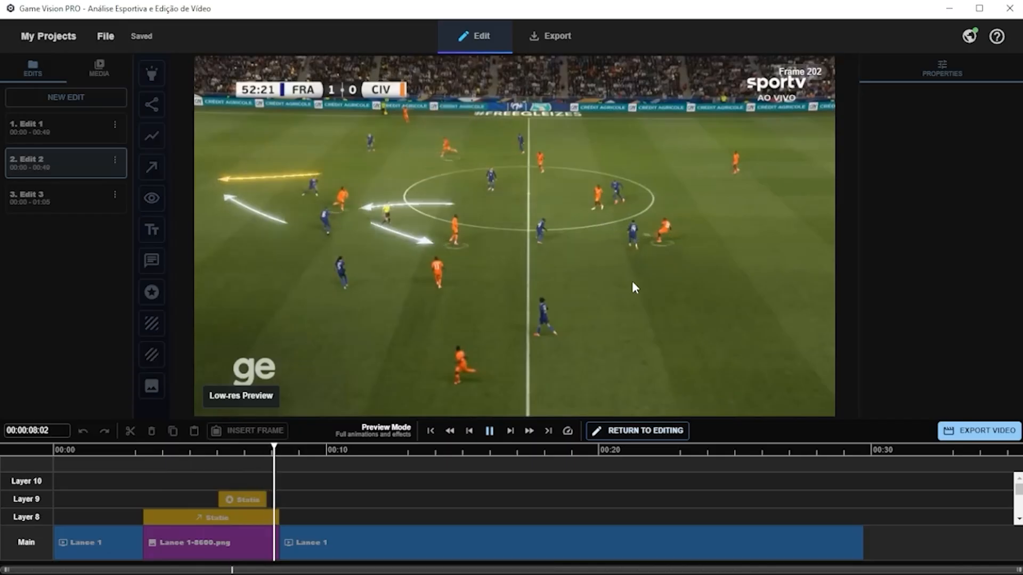
left_click(489, 430)
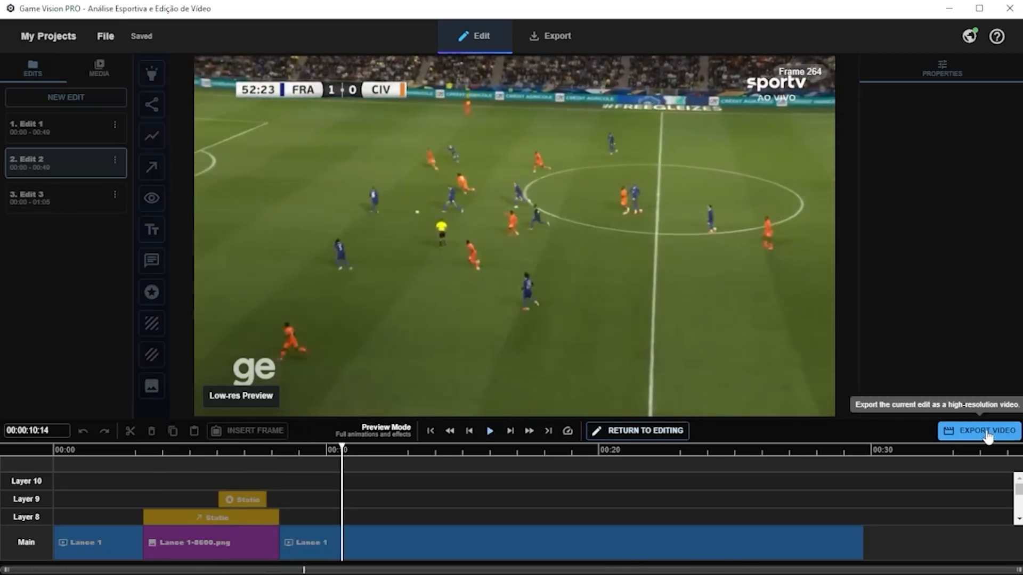
left_click_drag(341, 452, 53, 454)
left_click(490, 430)
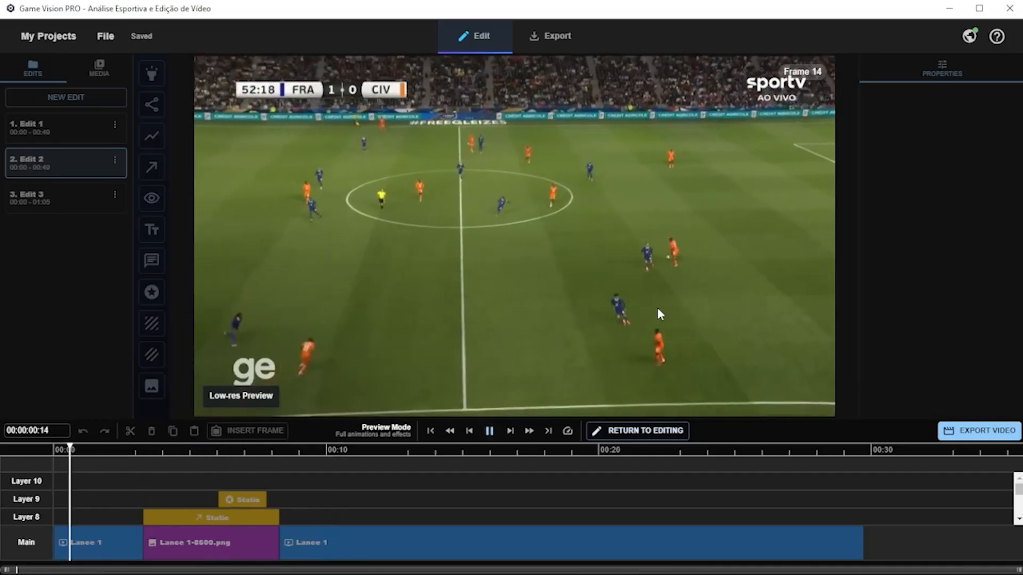